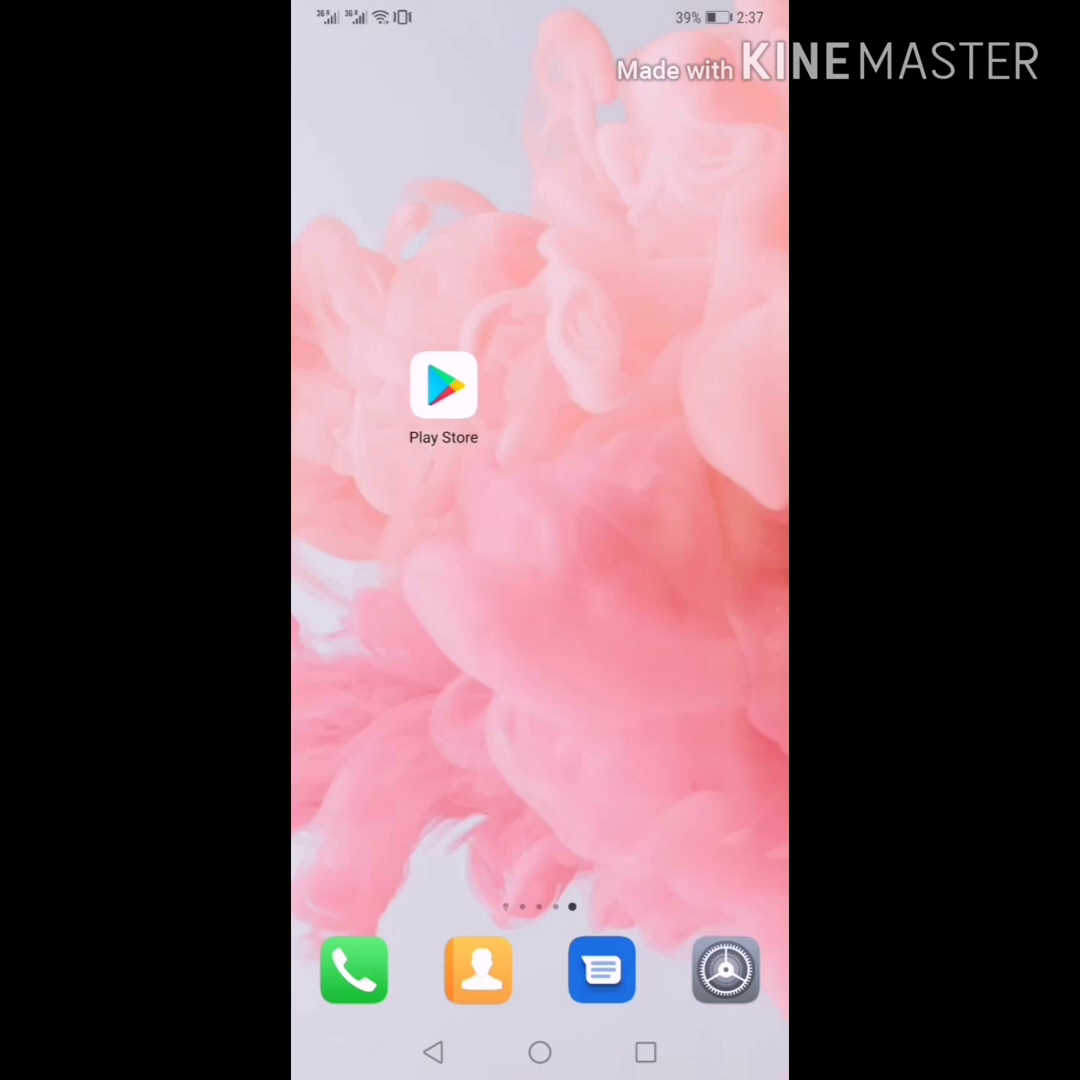
Find the Canva app in the Play Store by searching 'canva'.
left_click(443, 387)
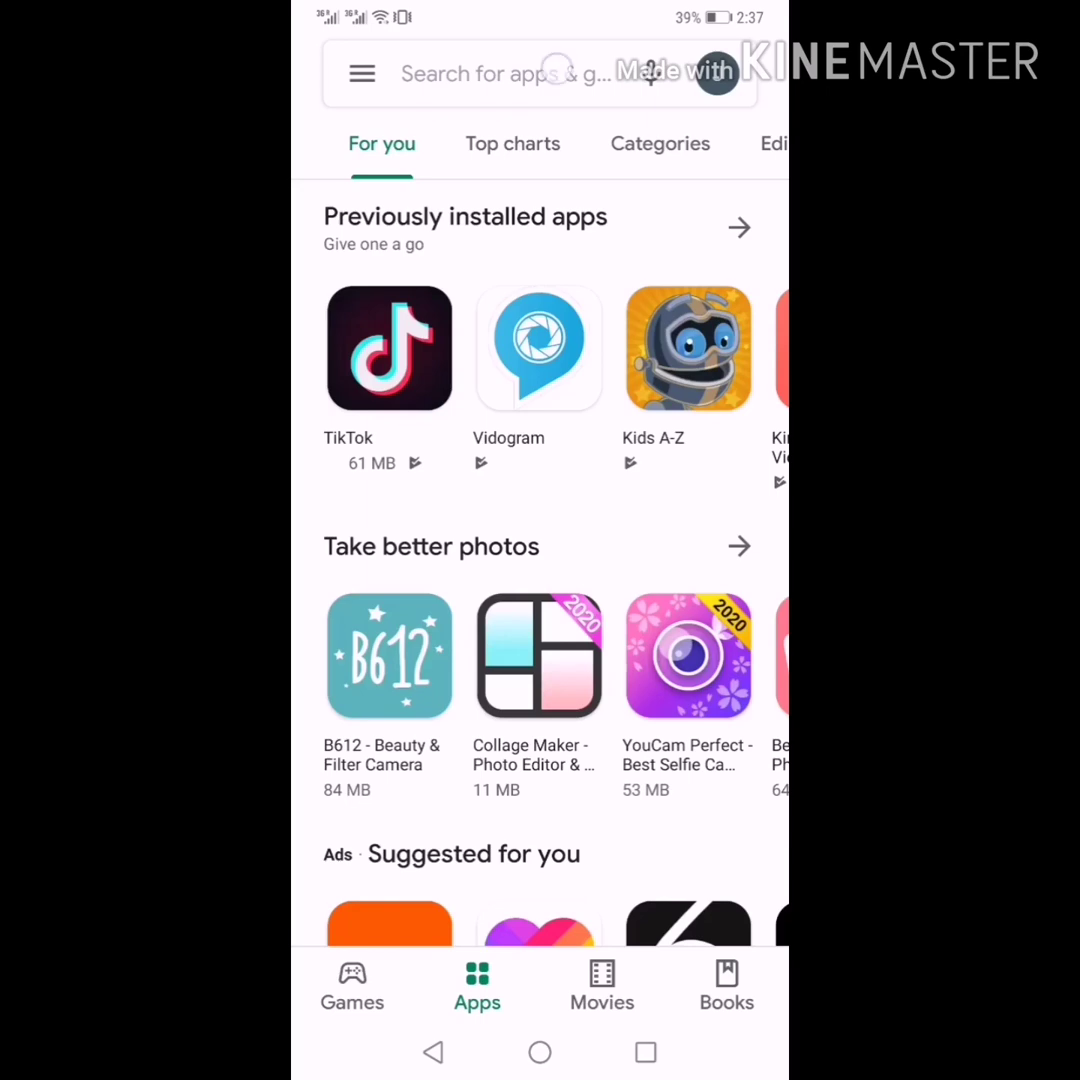
left_click(556, 68)
type("canv")
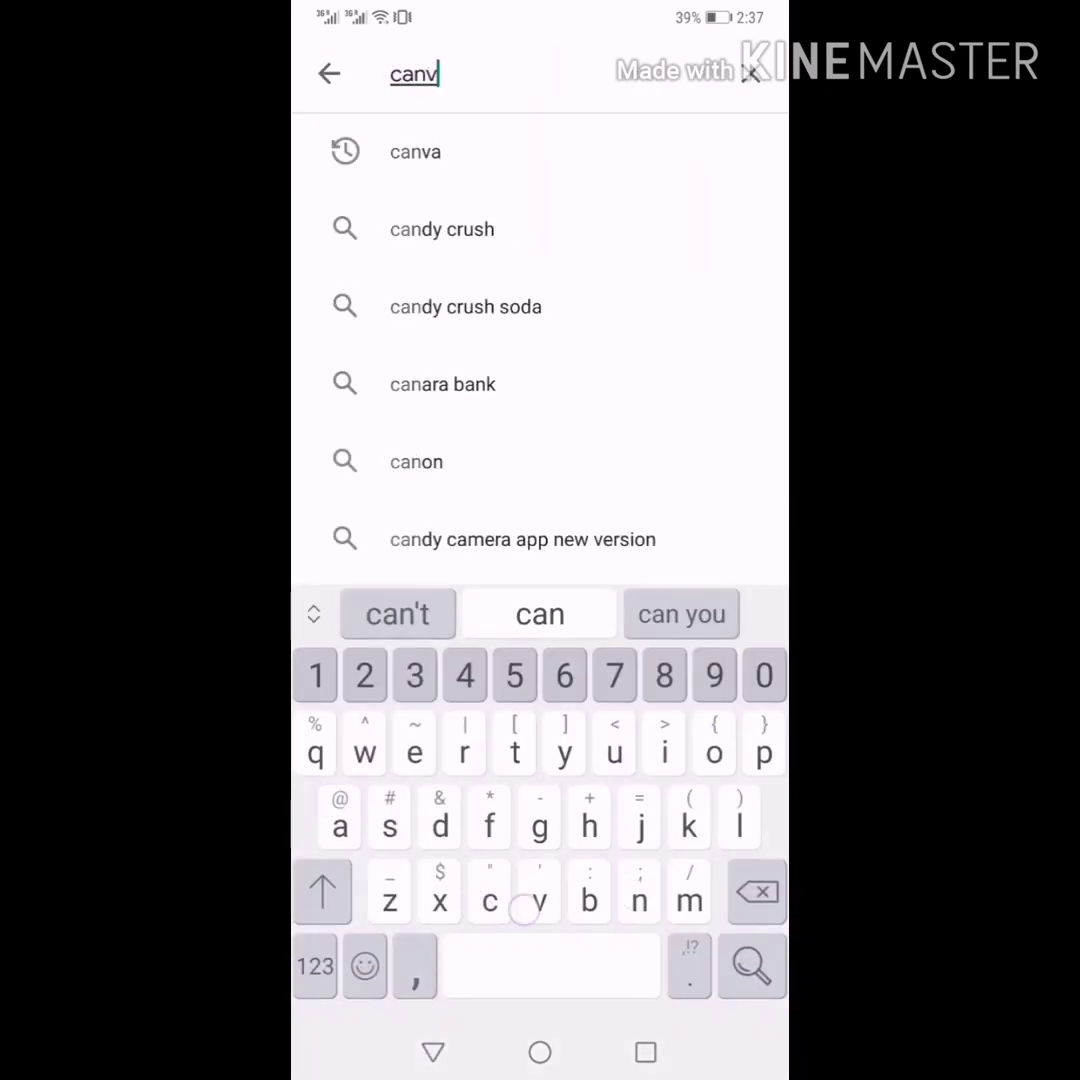
type("a")
left_click(372, 125)
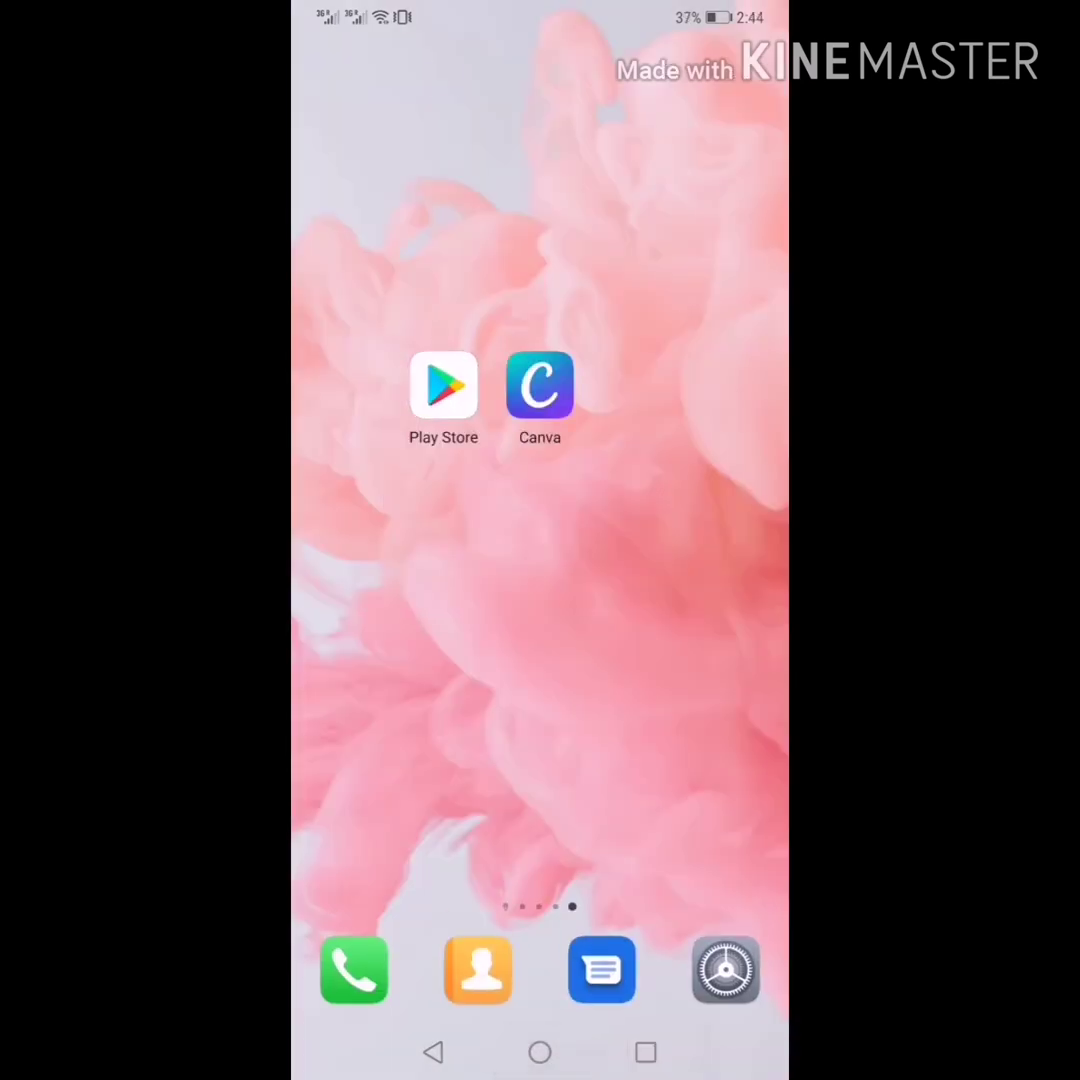
Launch Canva and start a blank YouTube Channel Art design from the Create a design carousel.
left_click(540, 385)
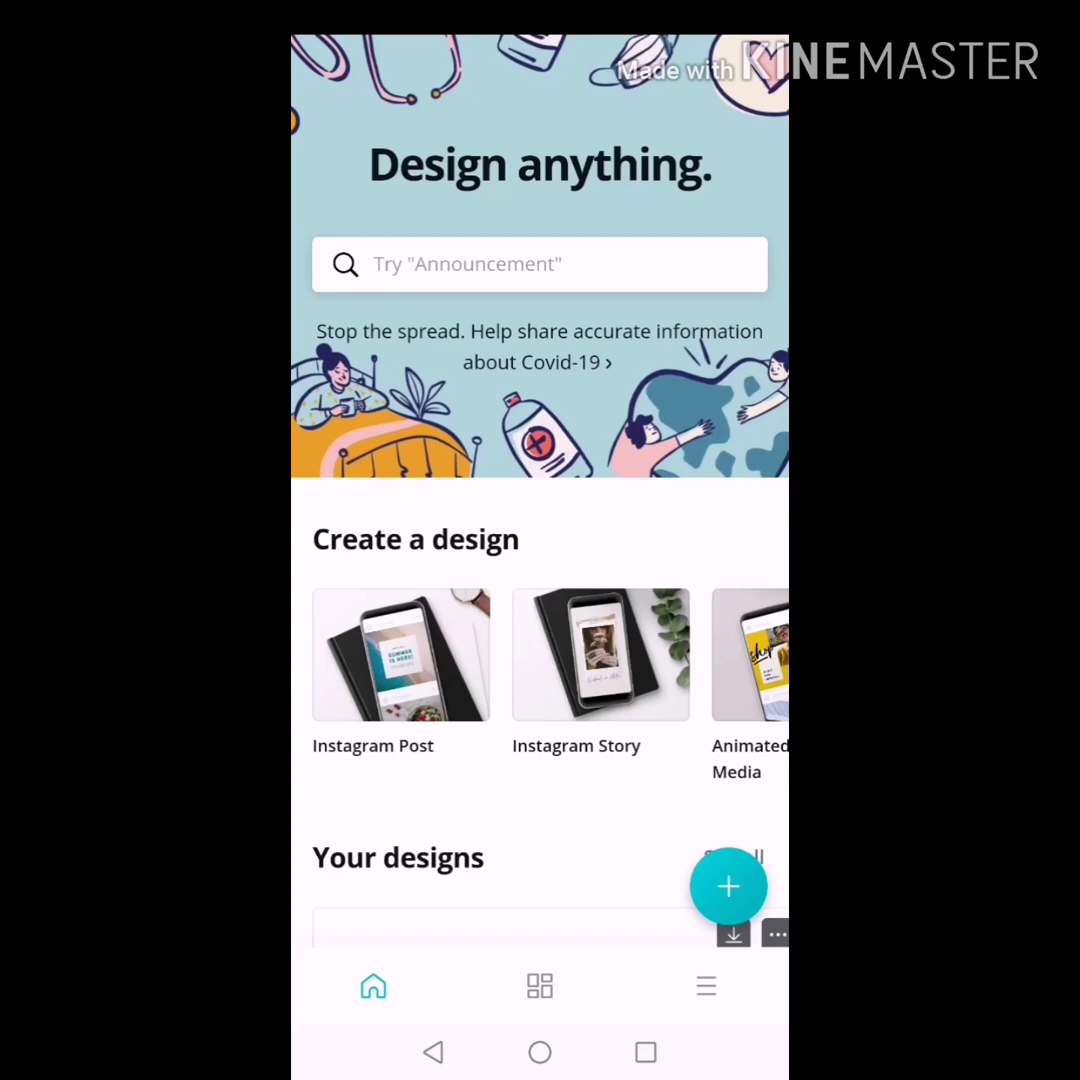
scroll(540, 655, "right", 5)
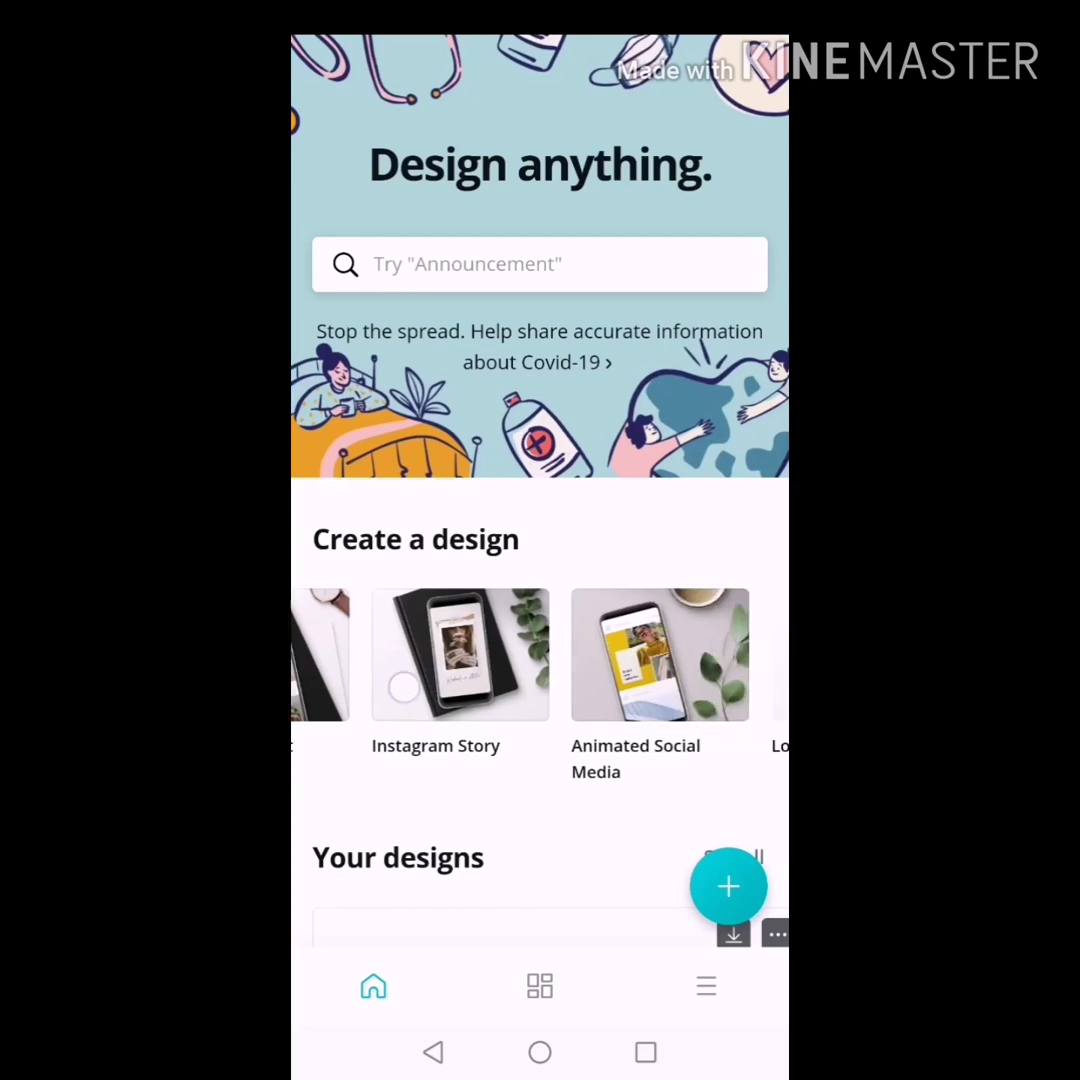
scroll(540, 655, "right", 2)
scroll(540, 655, "right", 2)
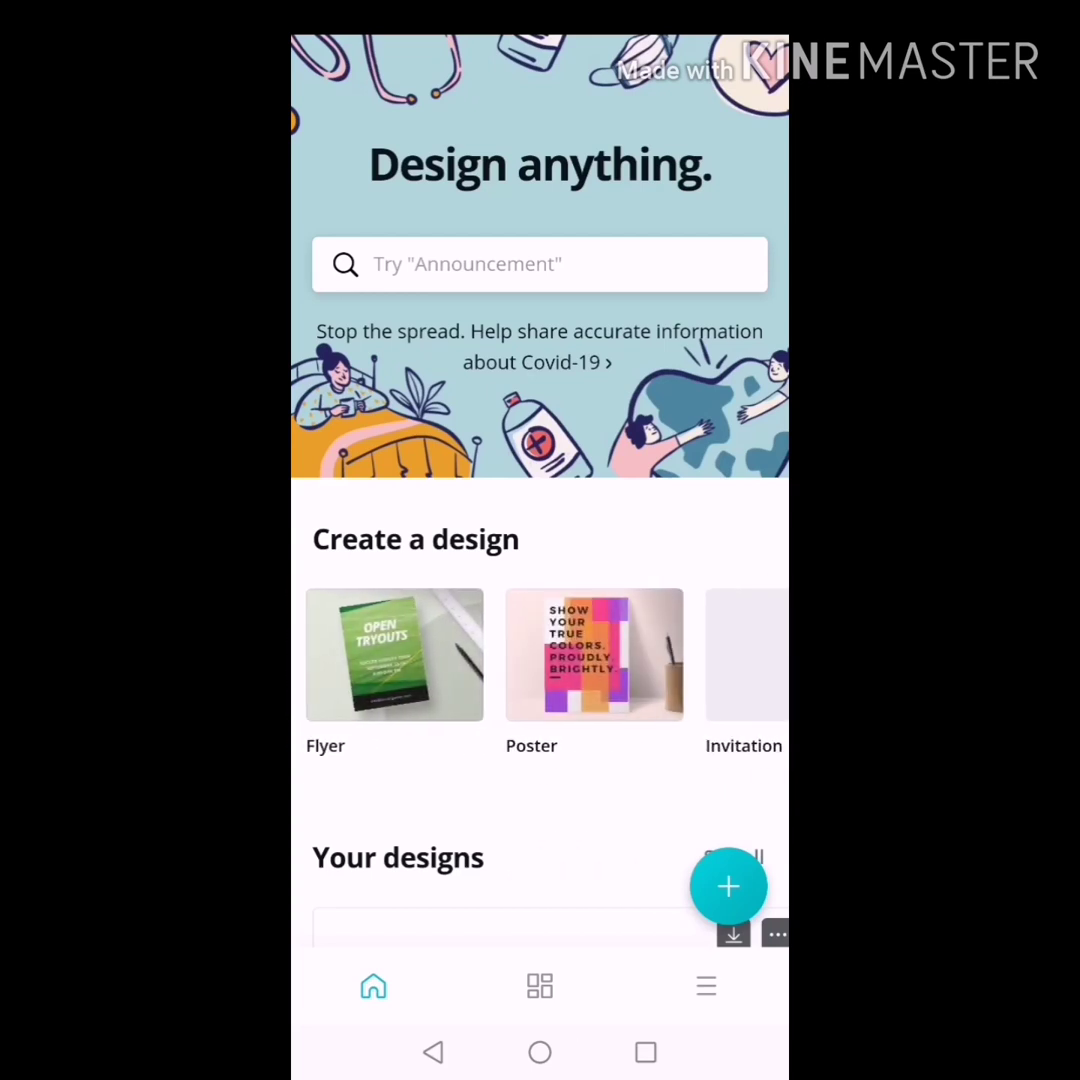
scroll(540, 655, "right", 2)
scroll(540, 655, "right", 2)
scroll(540, 655, "right", 3)
scroll(540, 655, "right", 1)
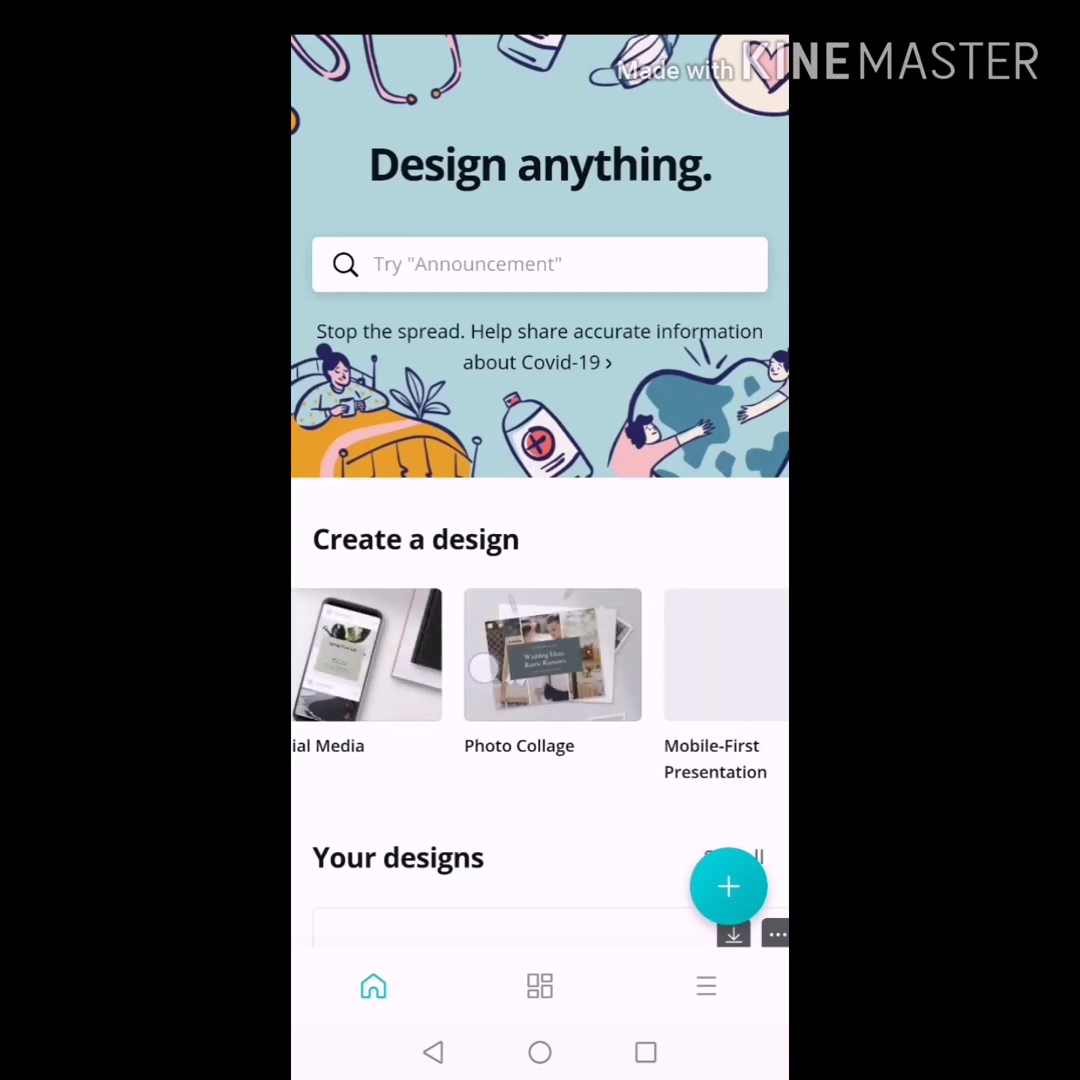
scroll(540, 655, "right", 2)
scroll(540, 655, "right", 2)
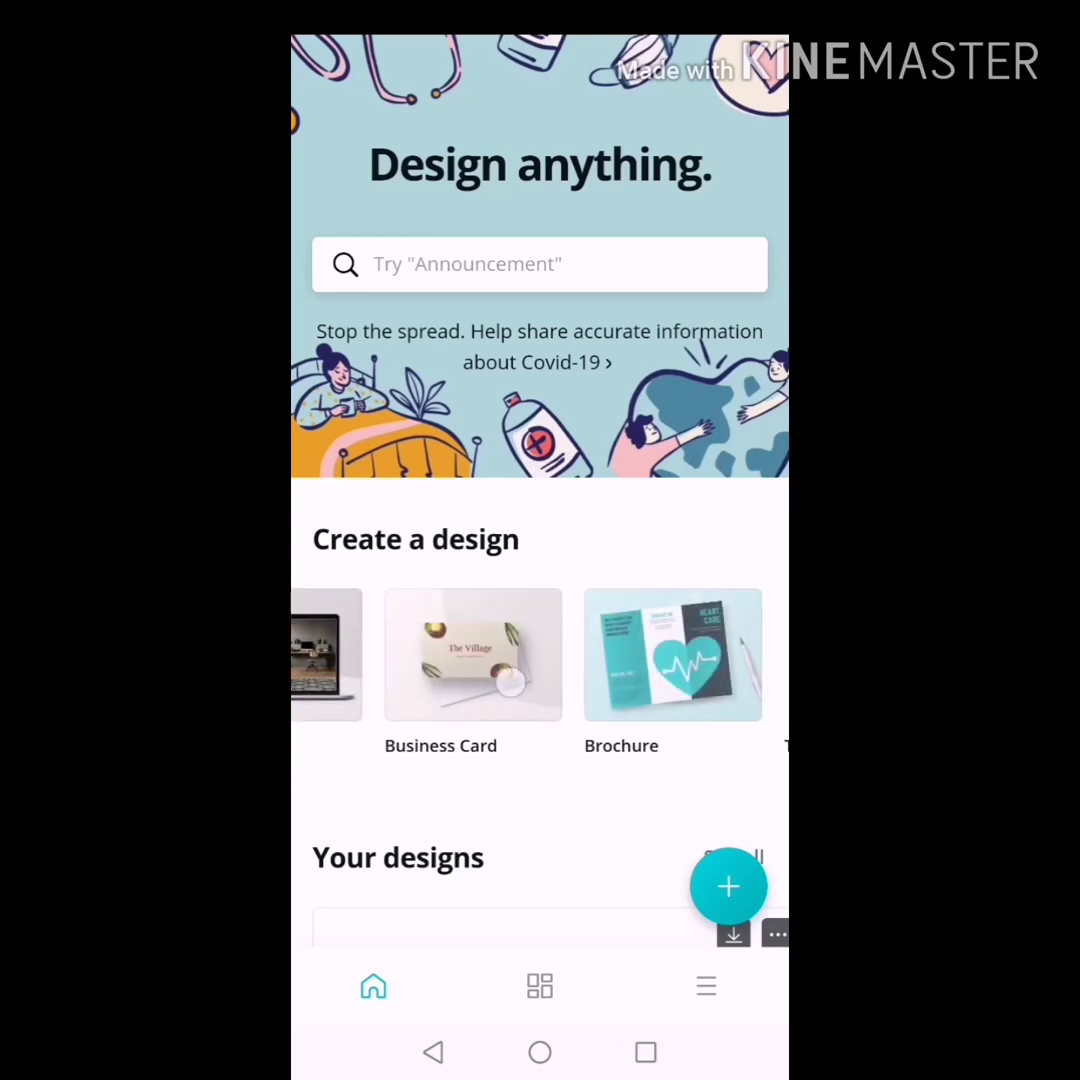
scroll(540, 655, "right", 2)
scroll(540, 655, "right", 2)
scroll(352, 683, "right", 2)
scroll(352, 683, "right", 2)
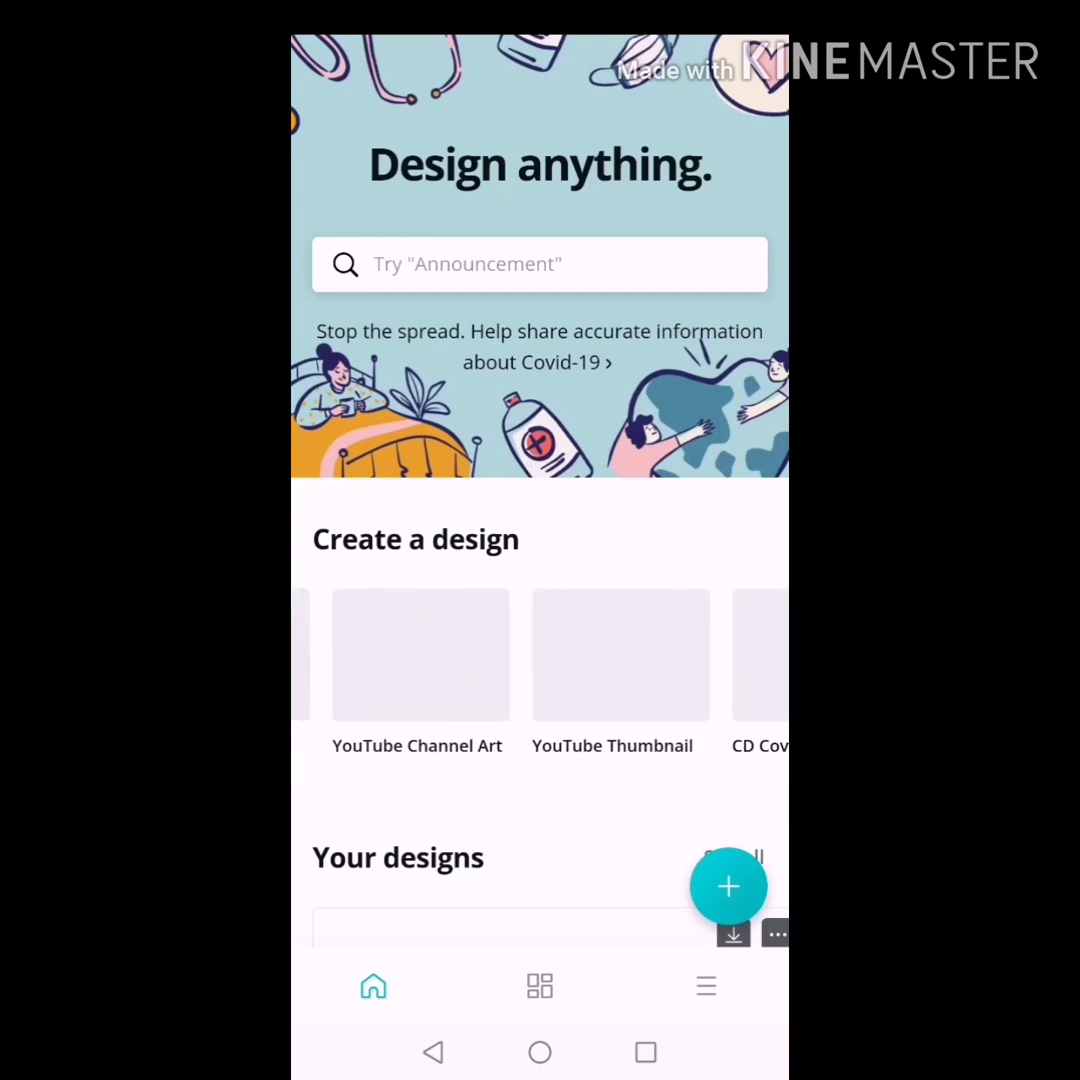
scroll(415, 653, "right", 1)
scroll(522, 686, "left", 1)
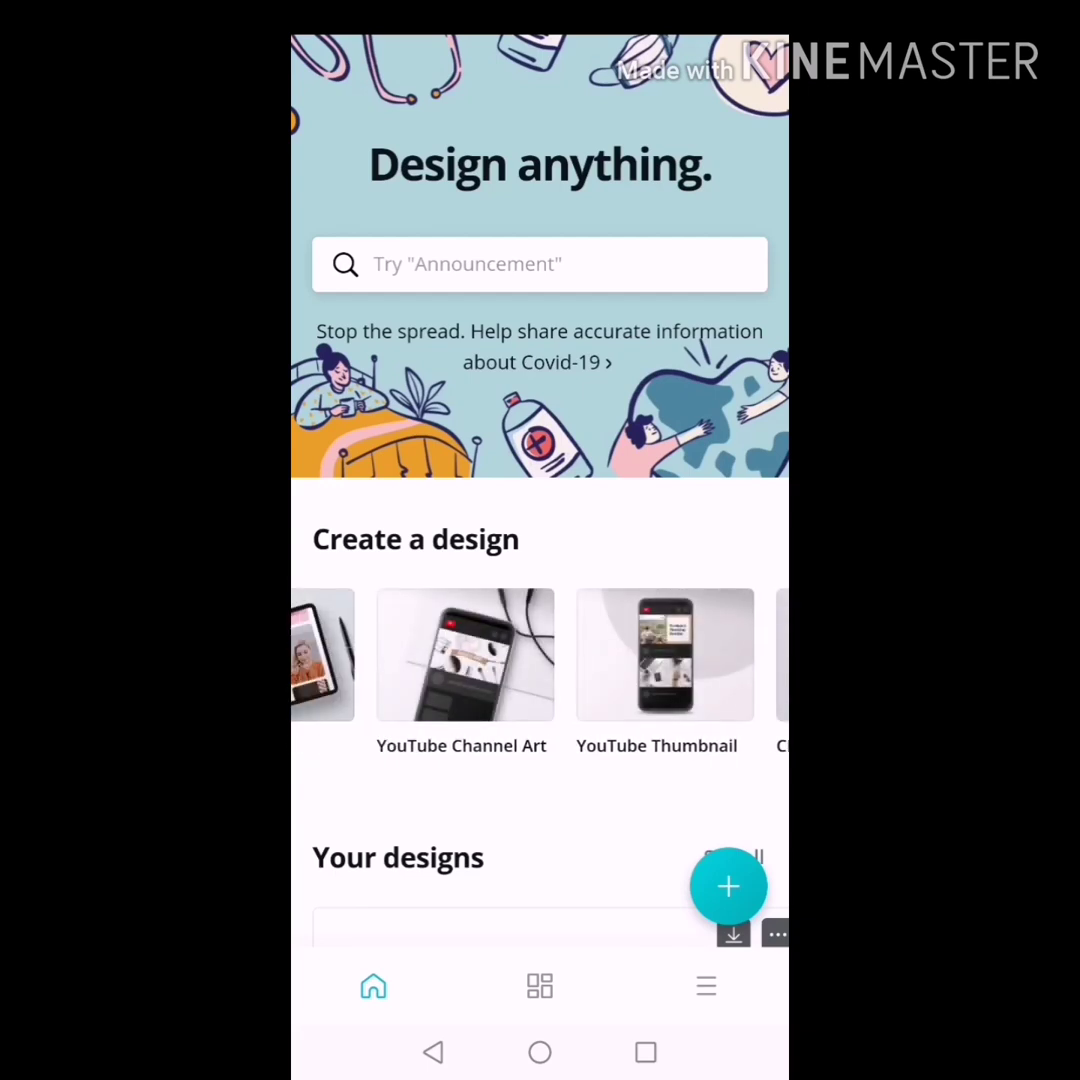
left_click(665, 655)
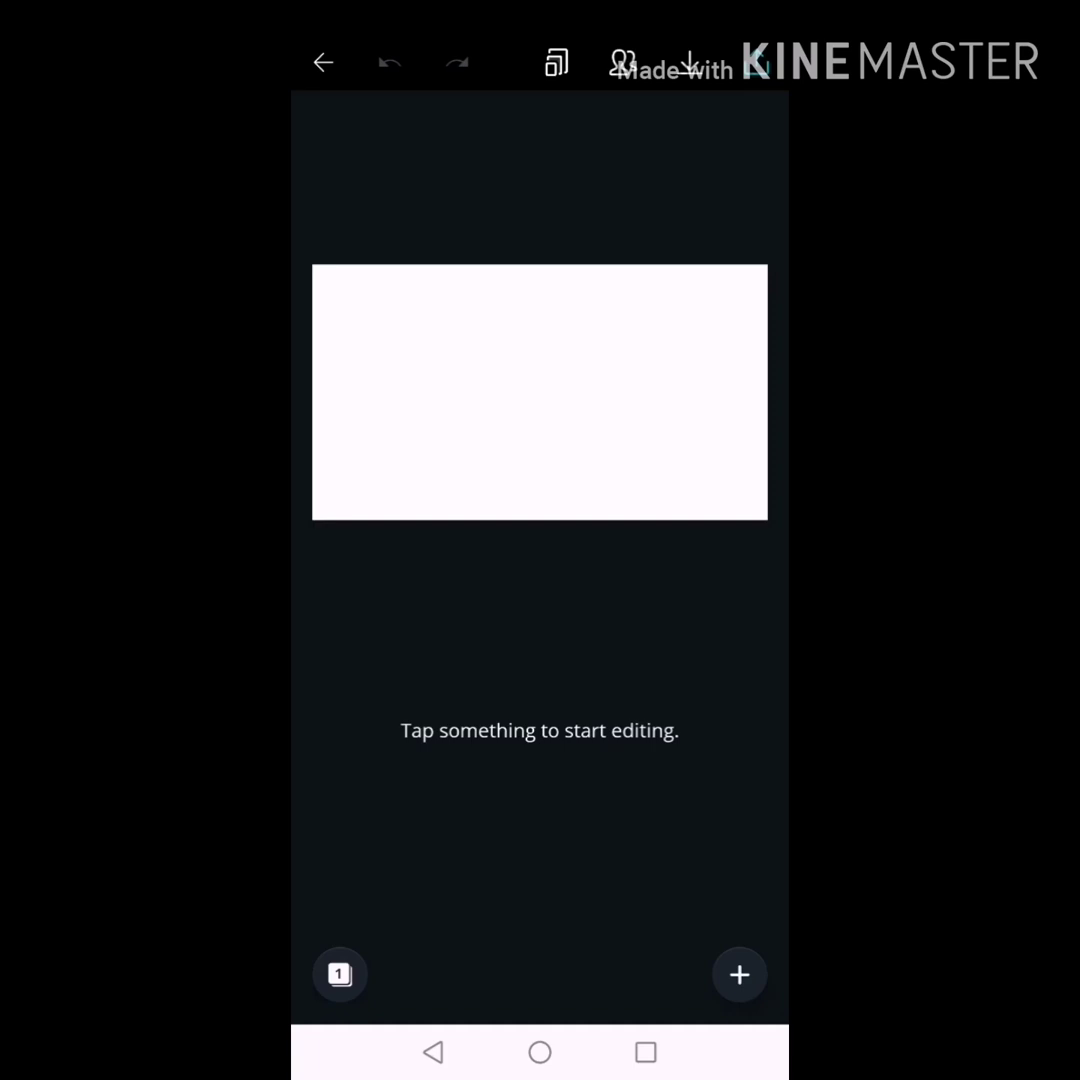
Choose to add an image and browse Canva's stock photo library.
left_click(740, 975)
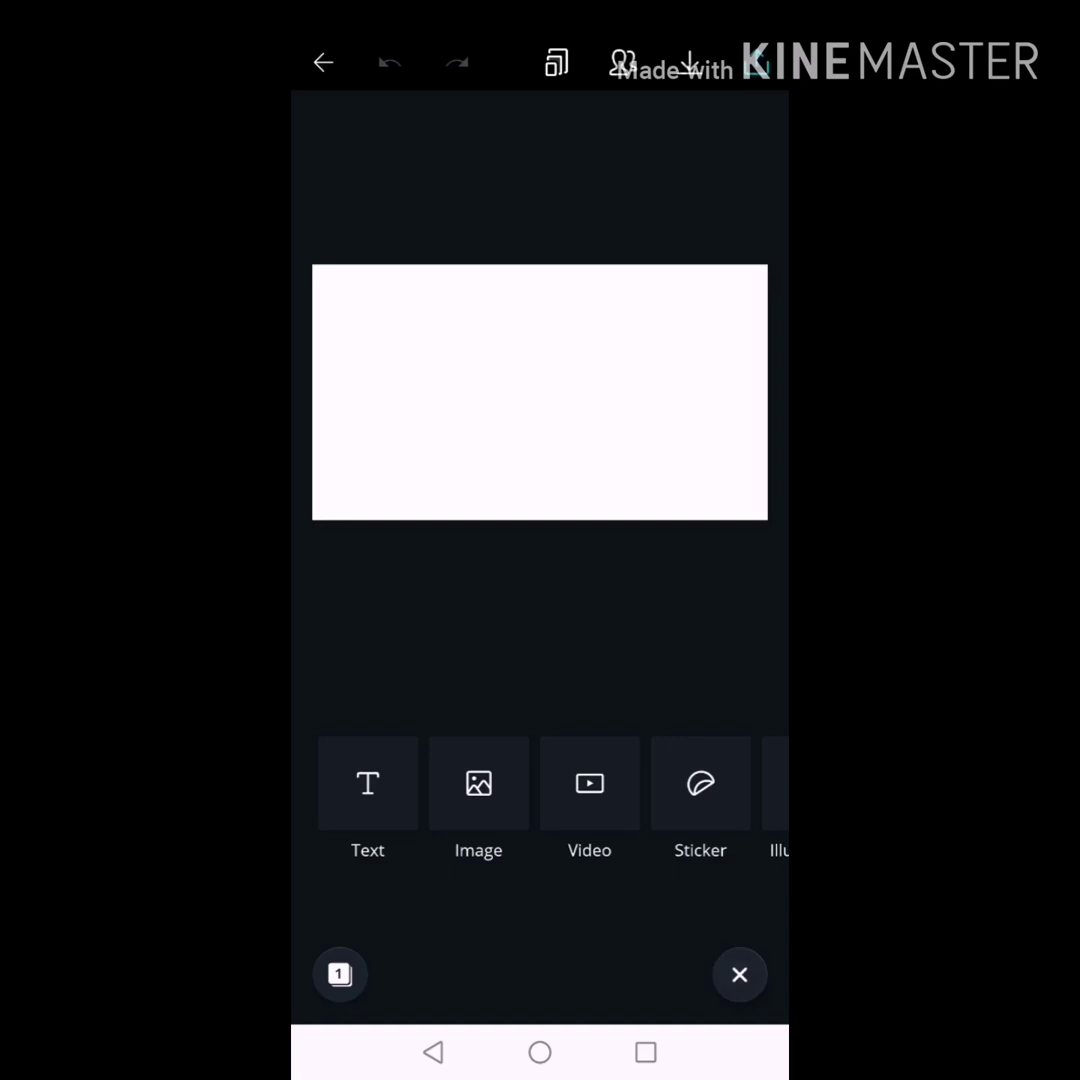
left_click_drag(542, 798, 359, 788)
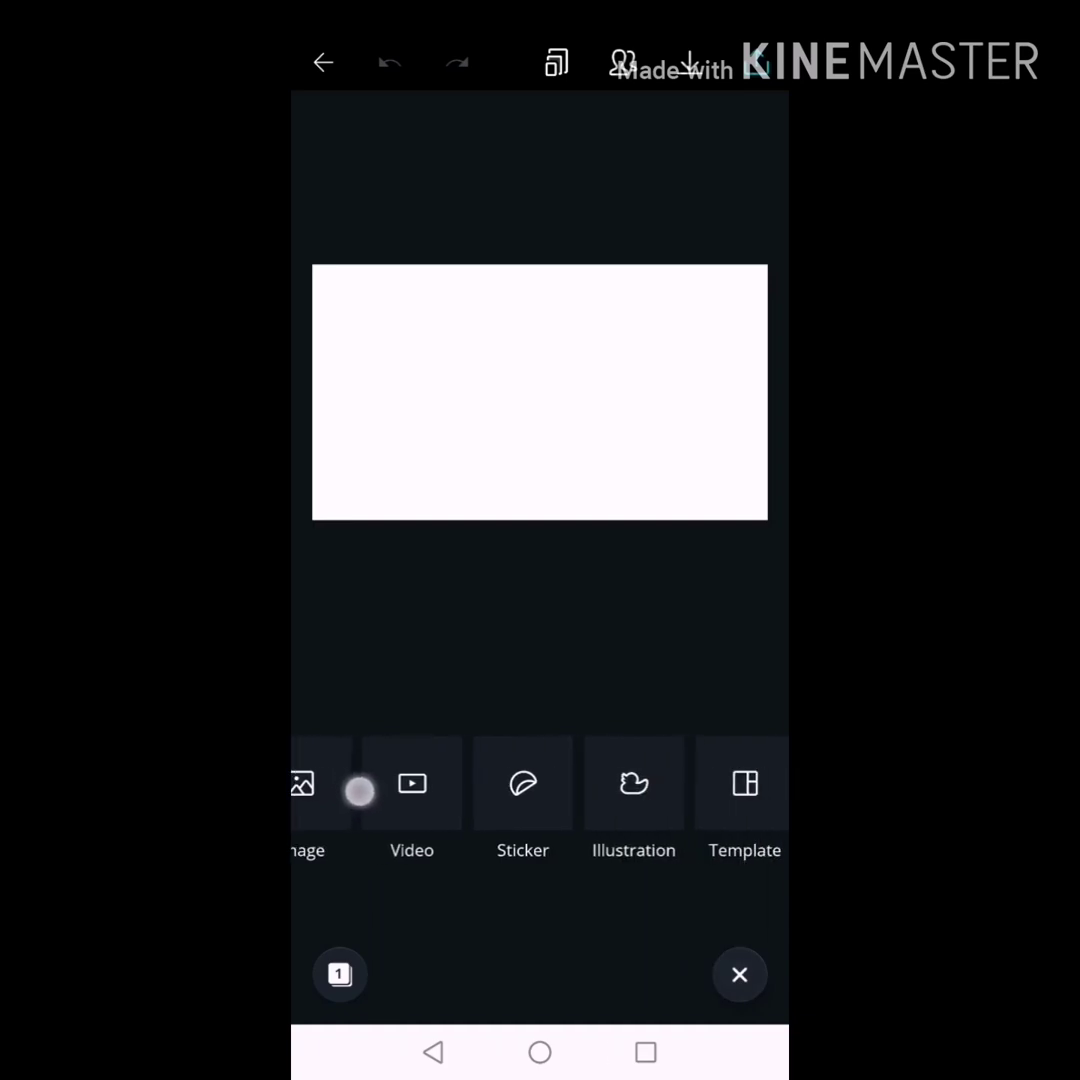
left_click_drag(440, 806, 760, 800)
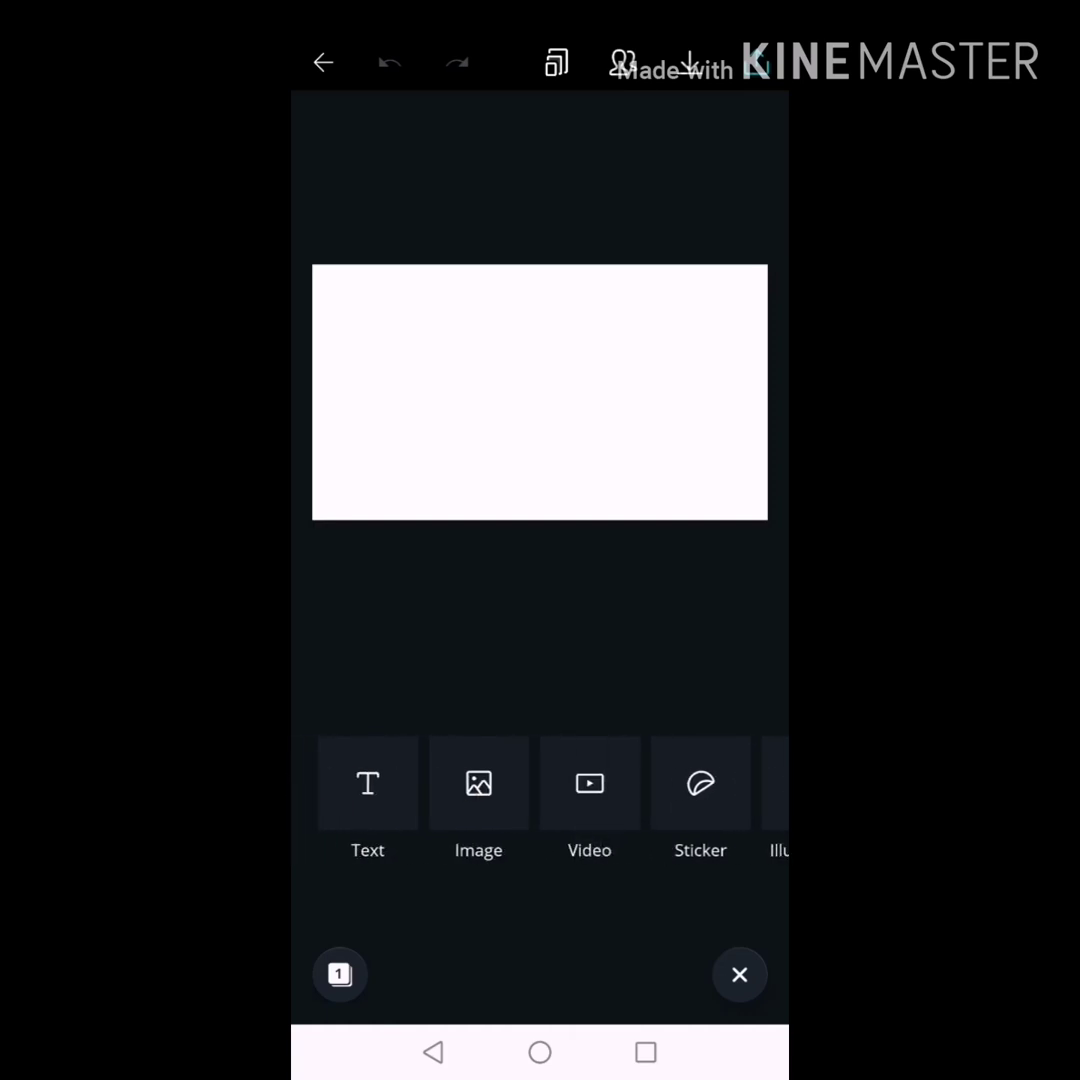
left_click(478, 783)
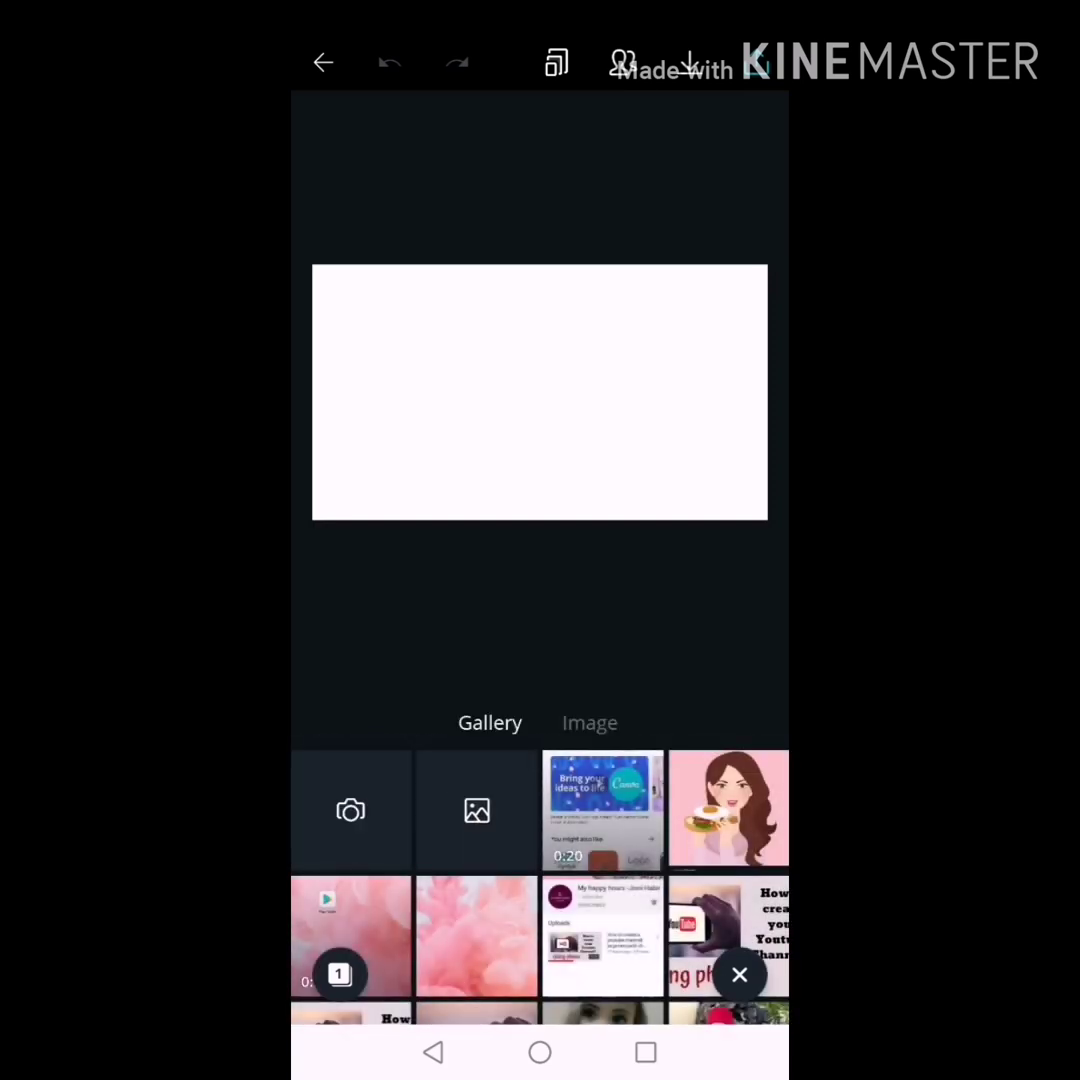
left_click(582, 718)
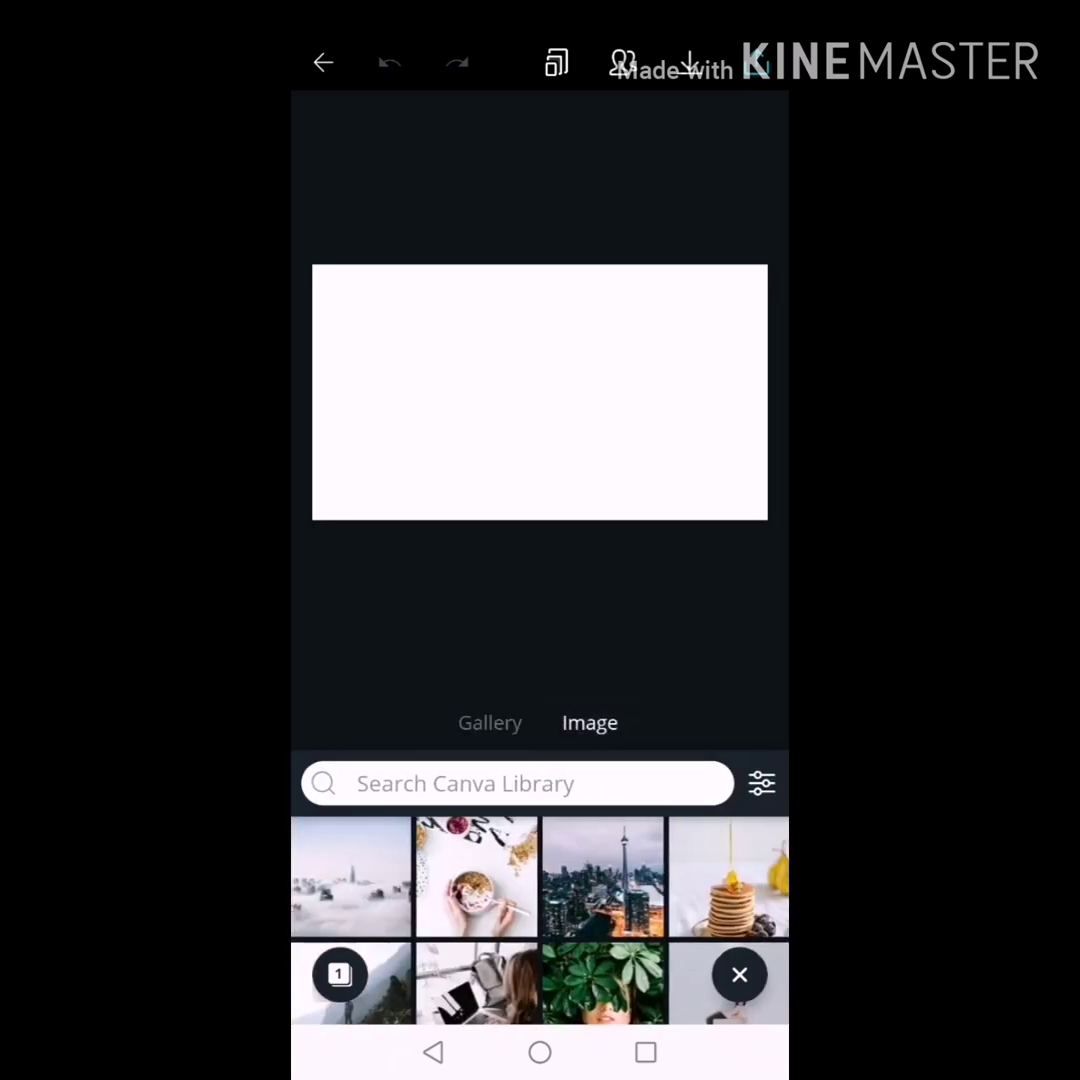
scroll(540, 880, "down", 5)
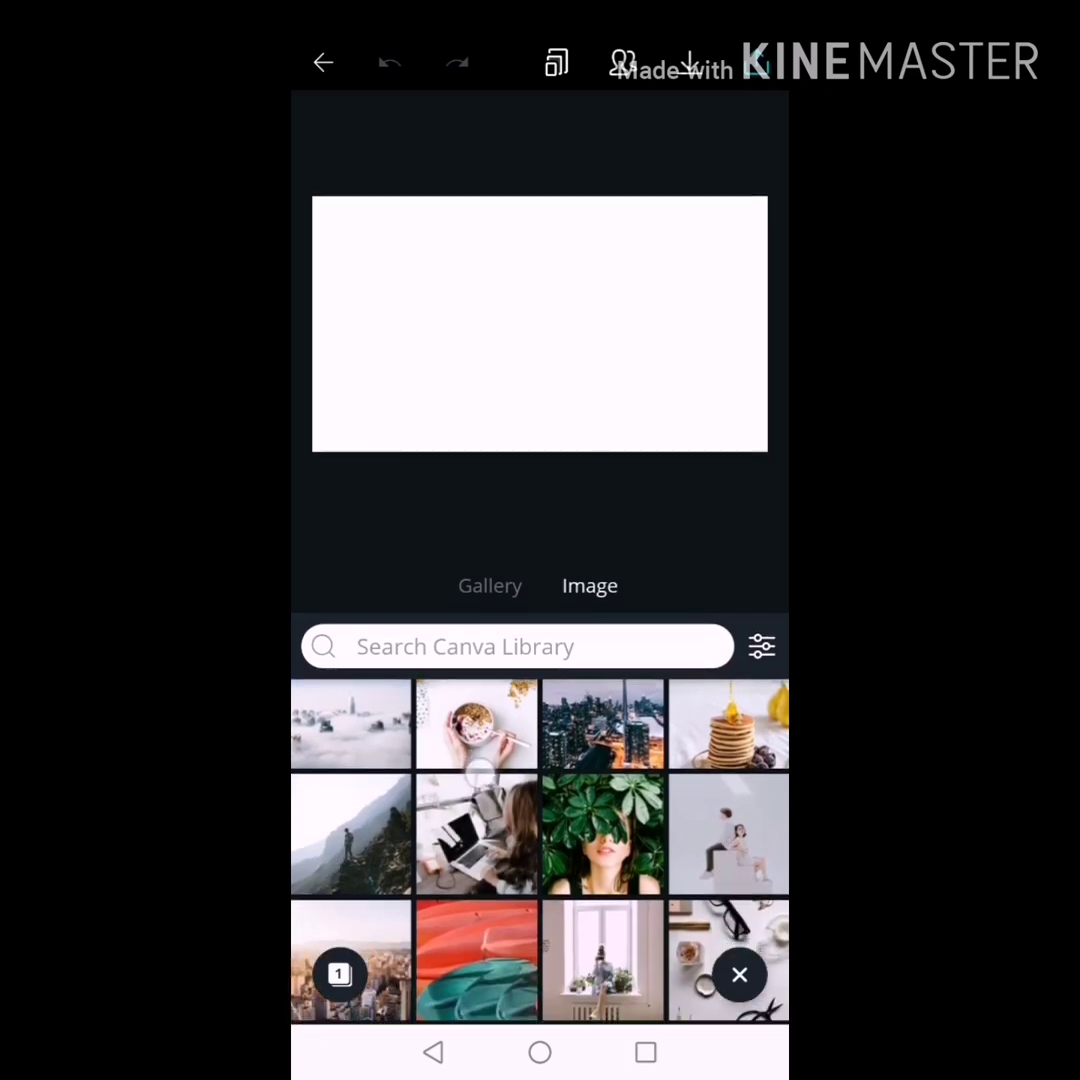
scroll(489, 808, "down", 2)
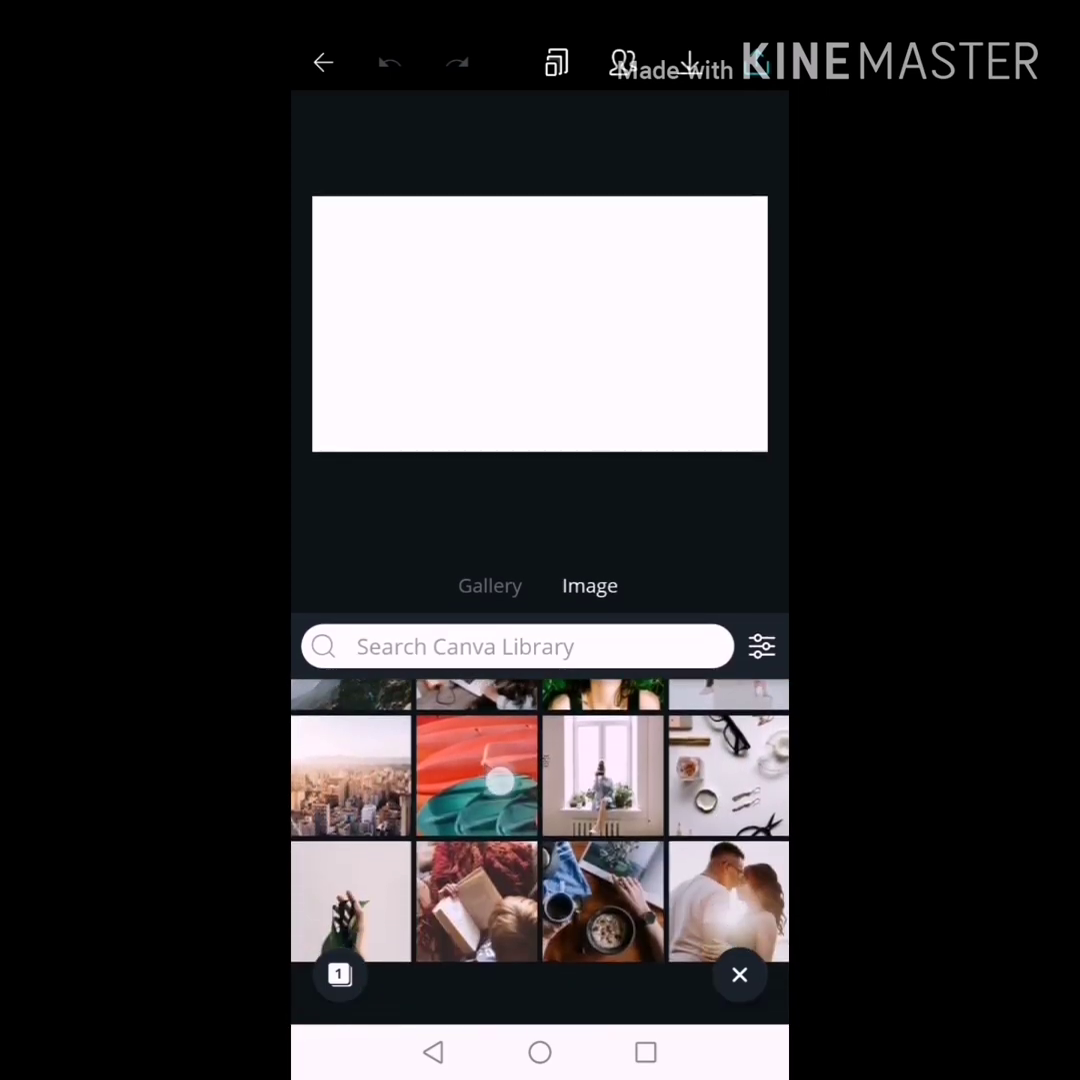
scroll(489, 808, "up", 3)
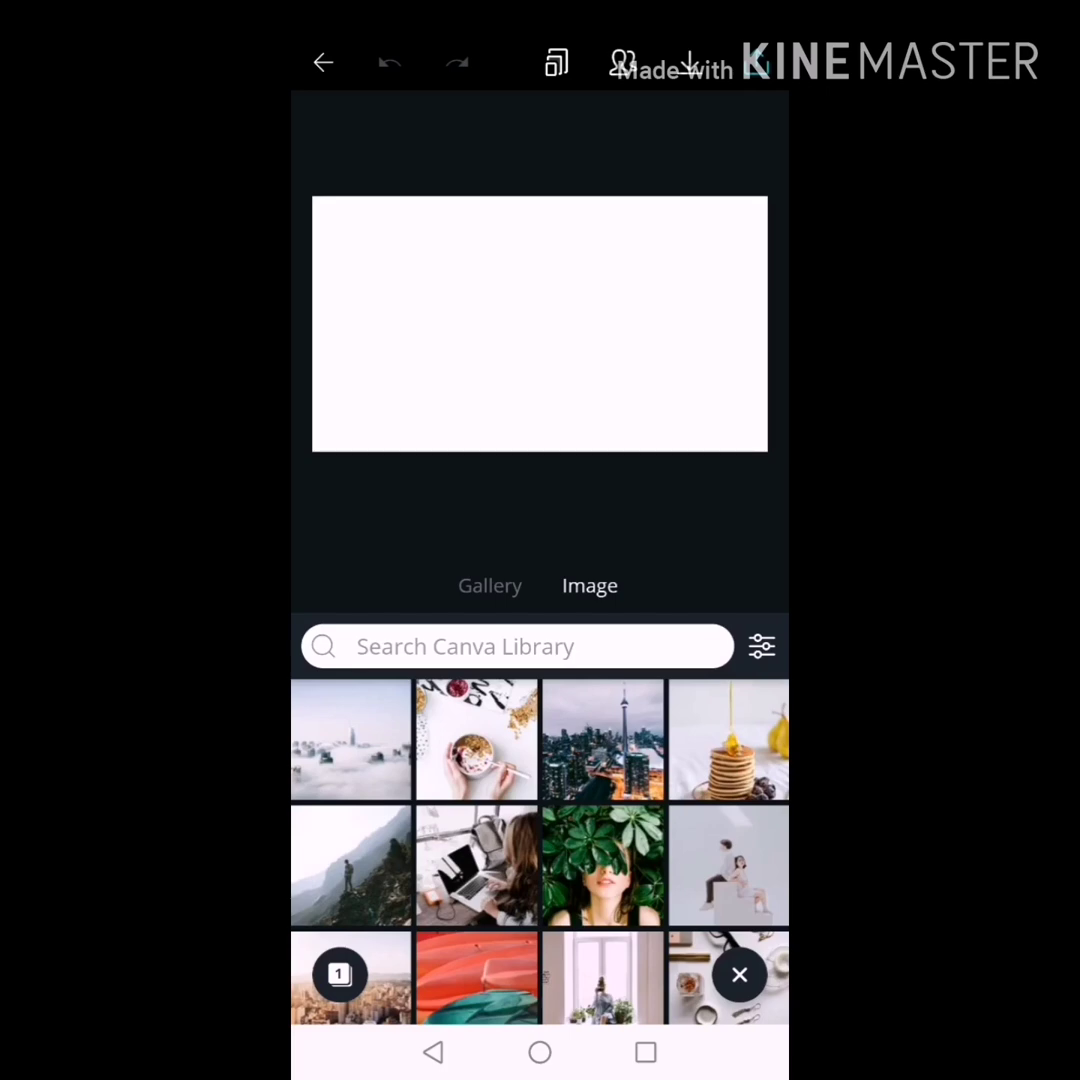
Search stock photos for 'food' and add the wooden-table salad photo to the banner.
left_click(465, 647)
type("foo")
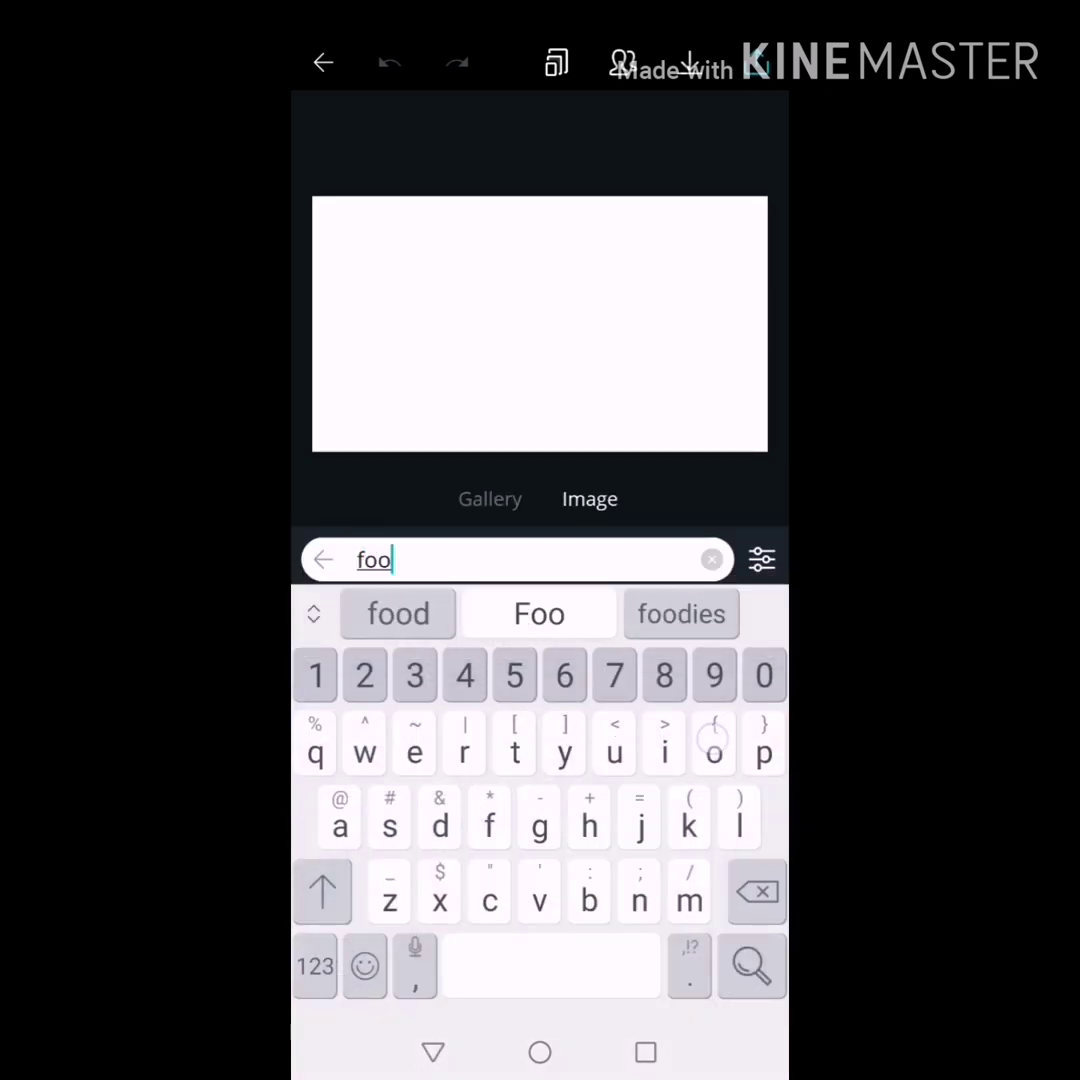
type("d")
key("Return")
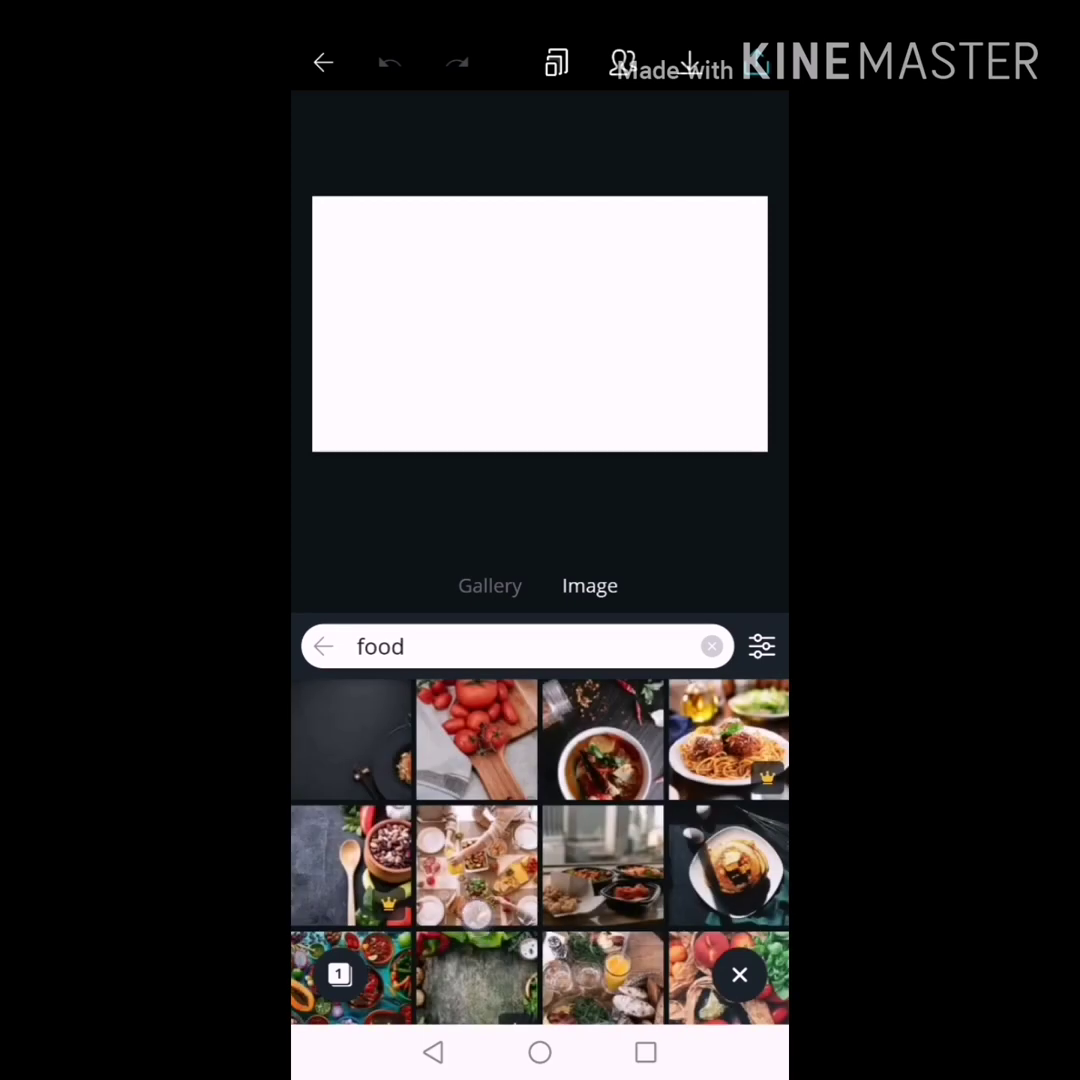
scroll(540, 850, "down", 2)
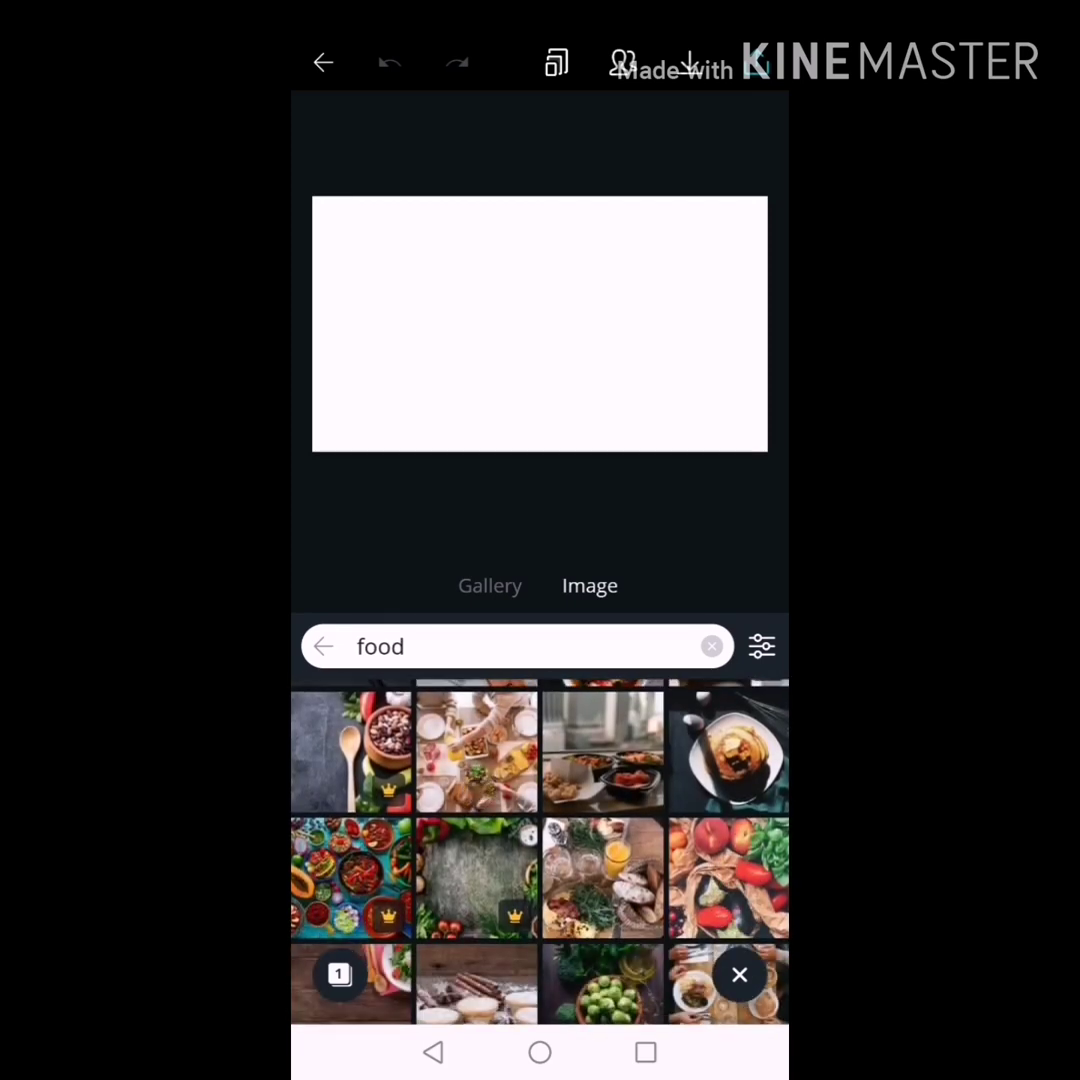
scroll(540, 850, "down", 2)
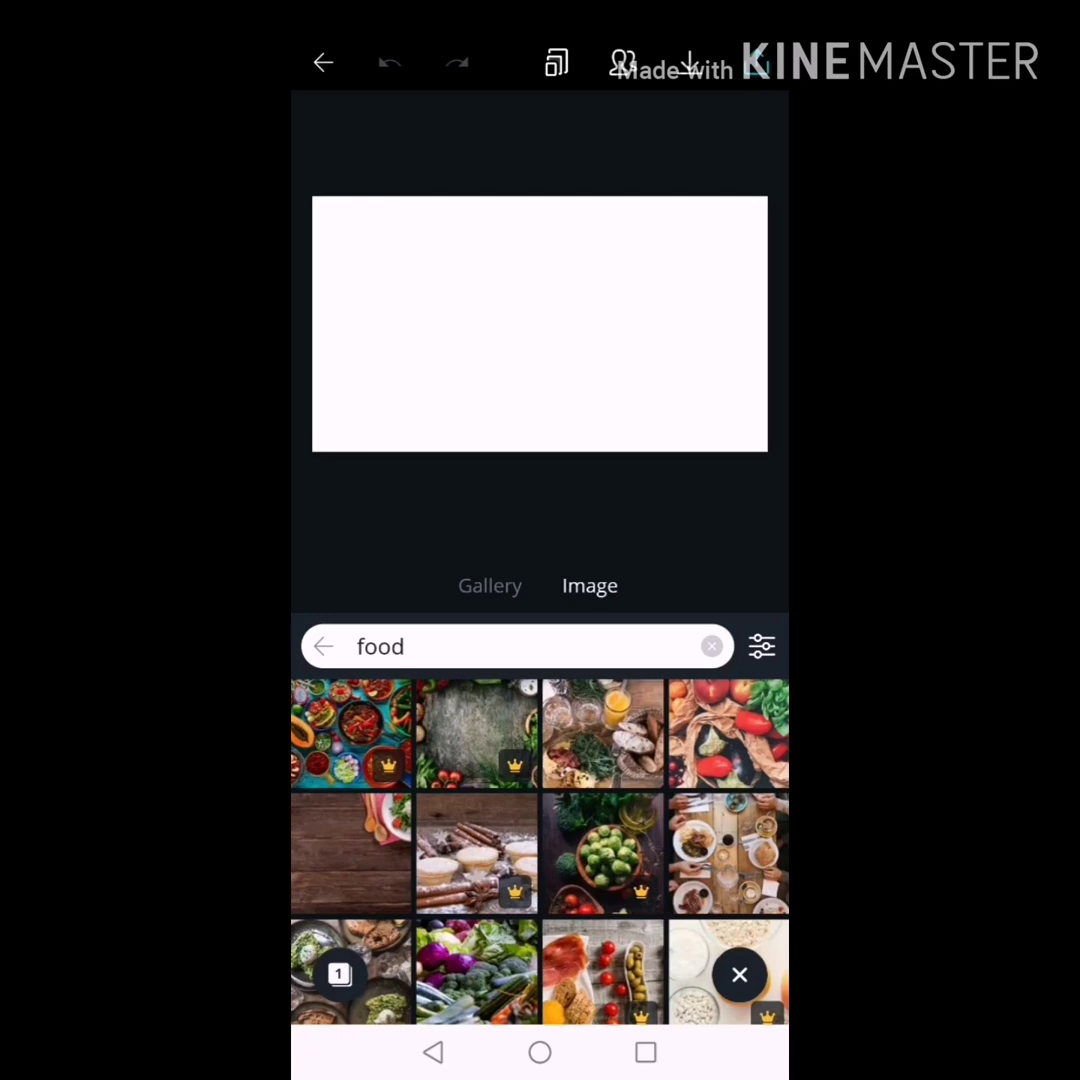
left_click(350, 855)
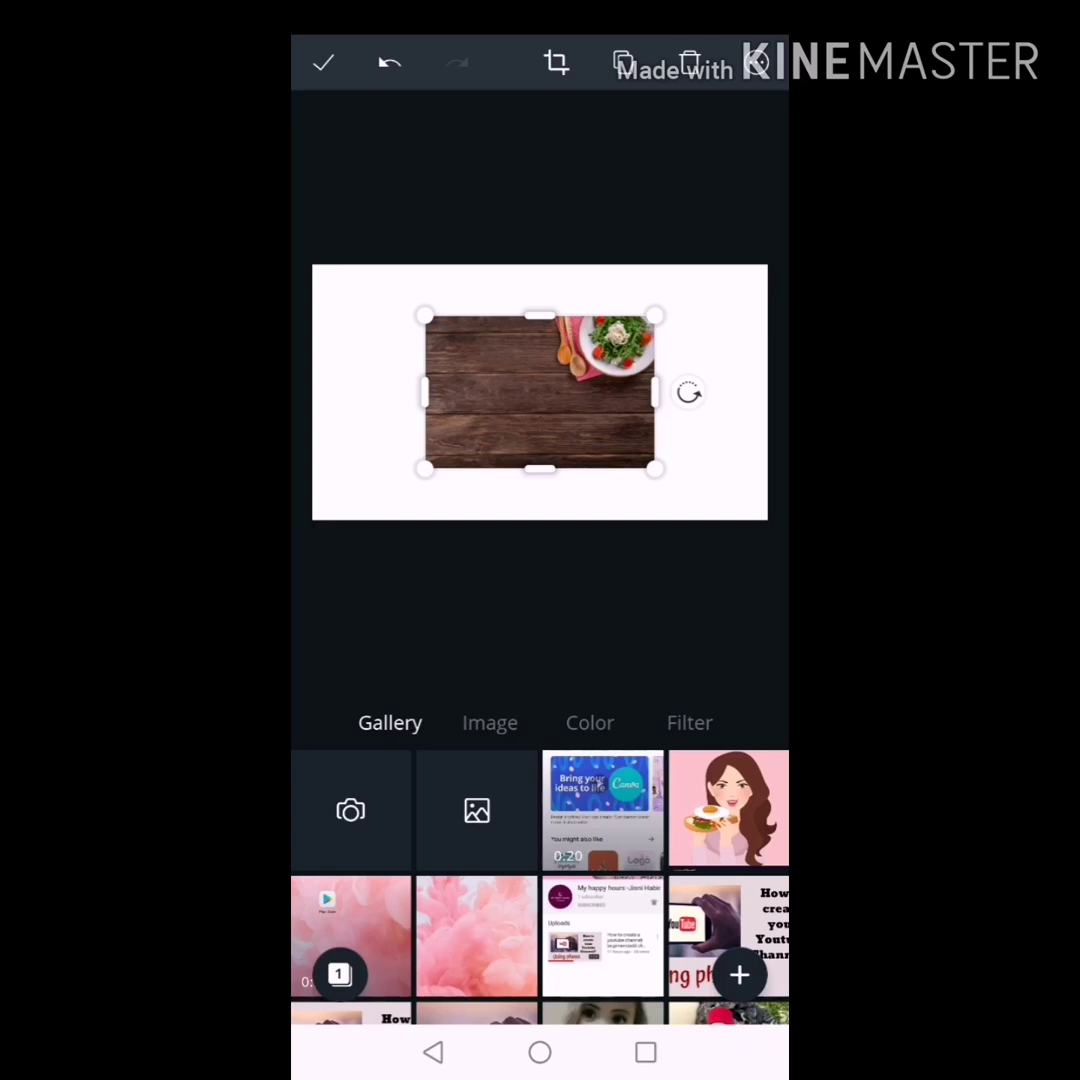
Stretch the salad photo to the banner's top, bottom, left and right edges, then confirm.
left_click_drag(540, 390, 515, 390)
left_click(540, 314)
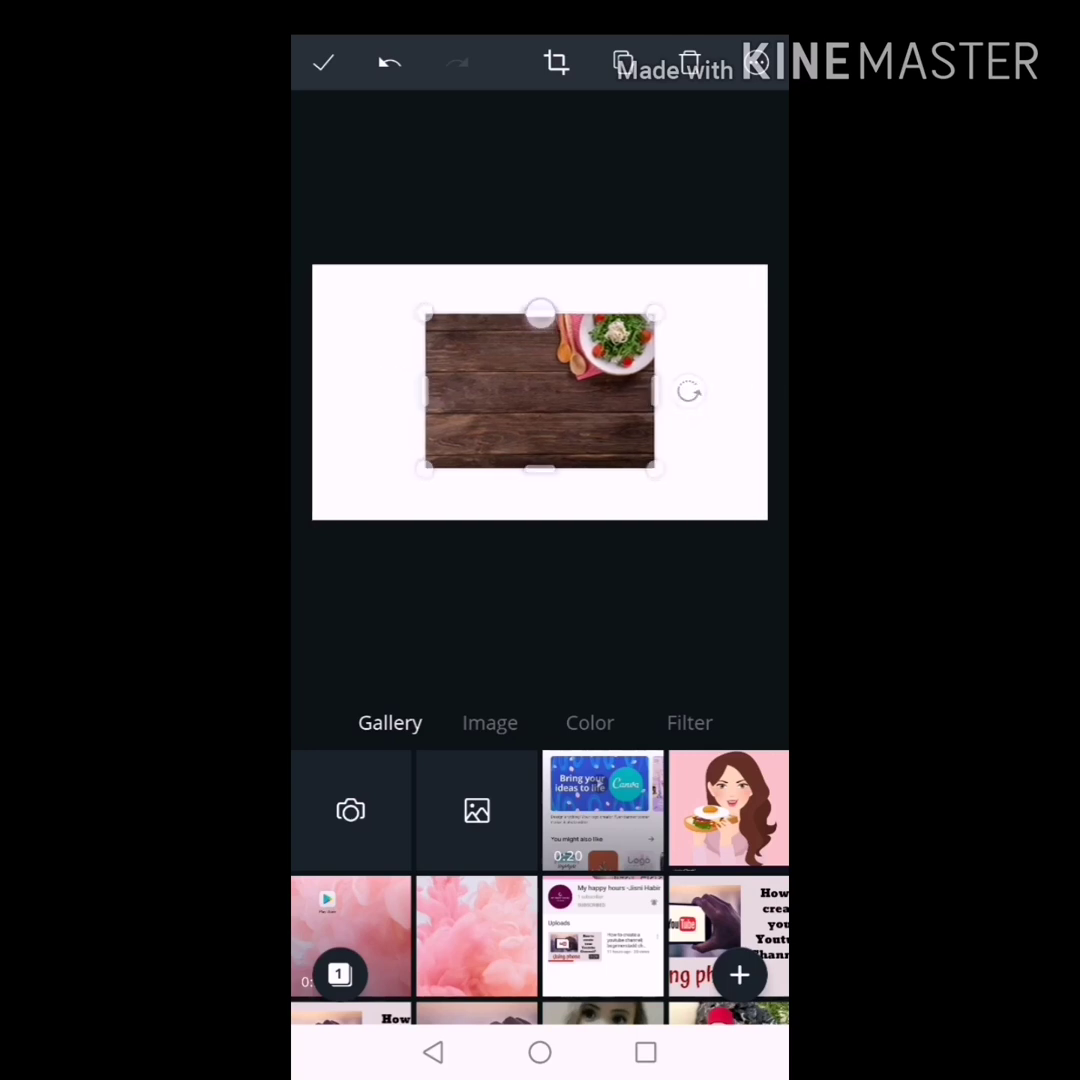
left_click_drag(540, 314, 555, 265)
left_click_drag(540, 468, 549, 535)
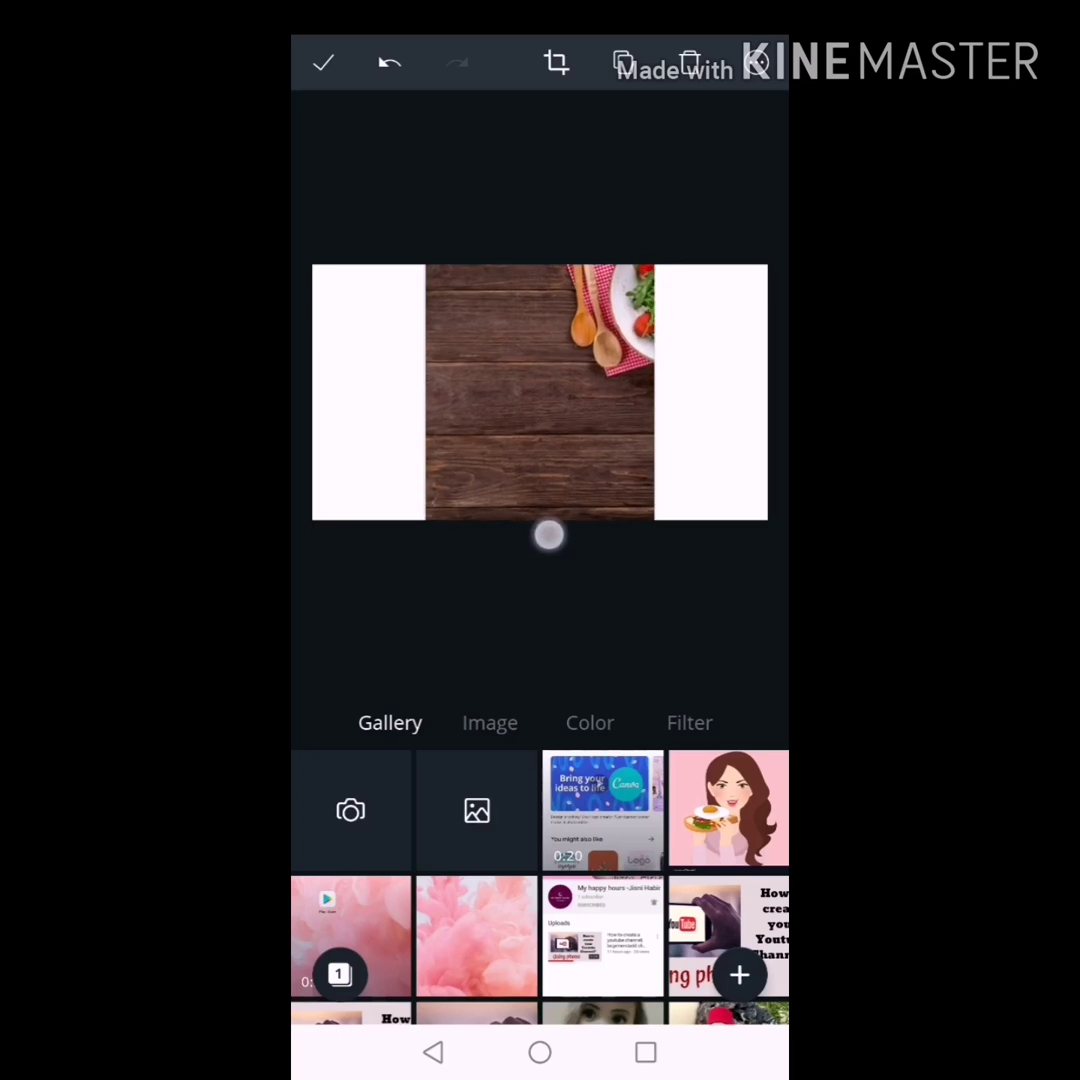
left_click_drag(687, 393, 768, 410)
left_click_drag(427, 393, 325, 412)
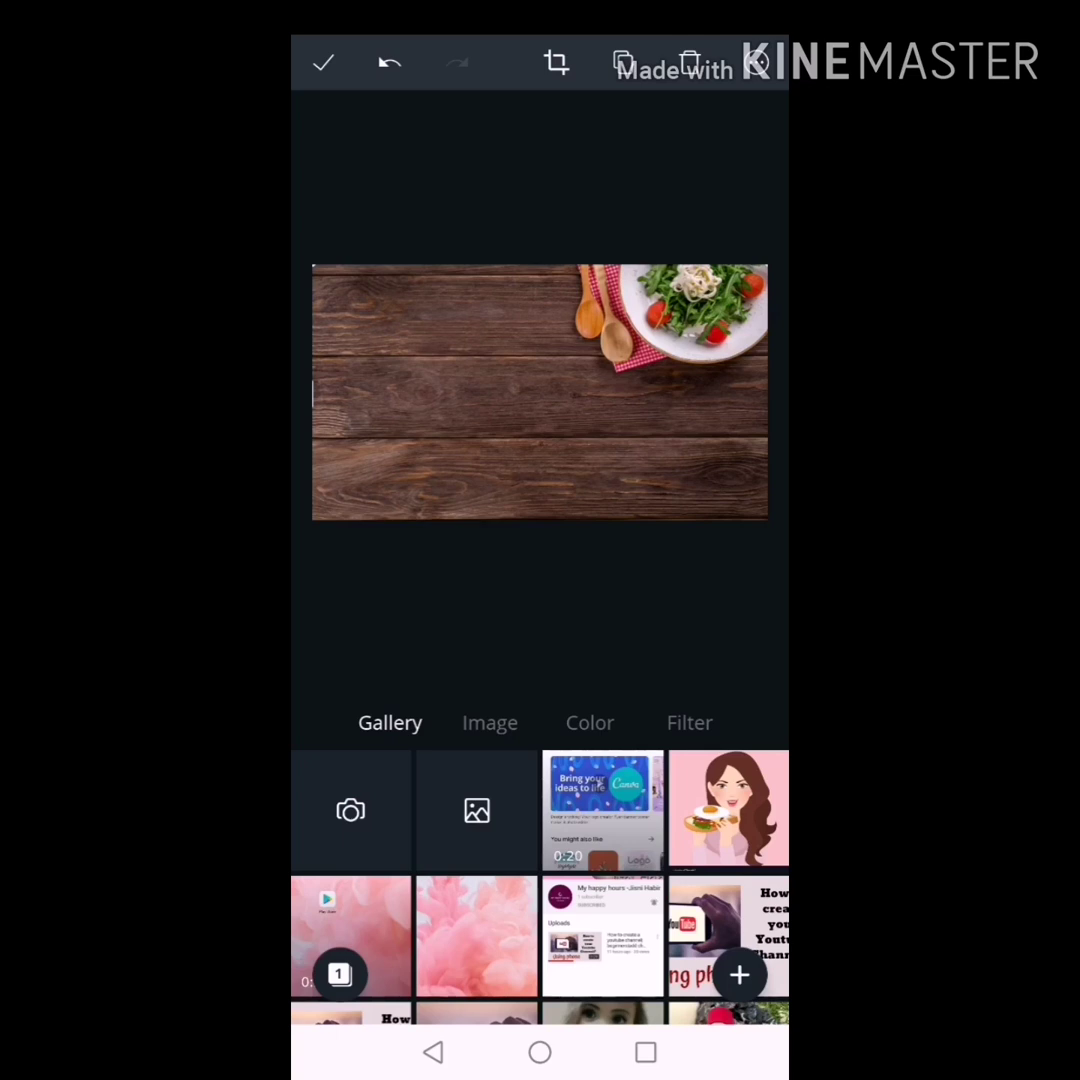
left_click(323, 62)
Add a circle frame from the 'frames' illustrations, move it upper-left and shrink it slightly.
left_click_drag(700, 817, 562, 817)
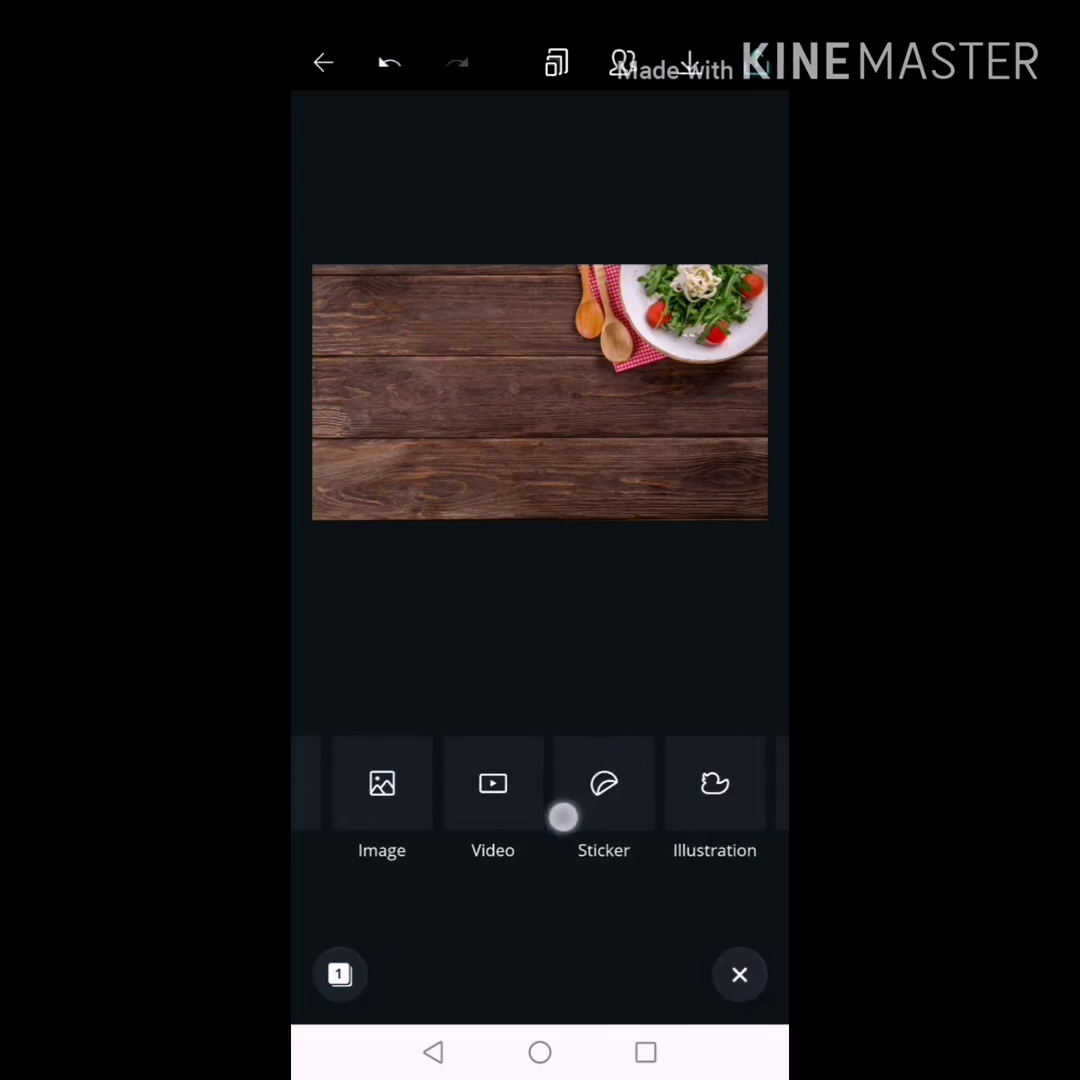
left_click(659, 795)
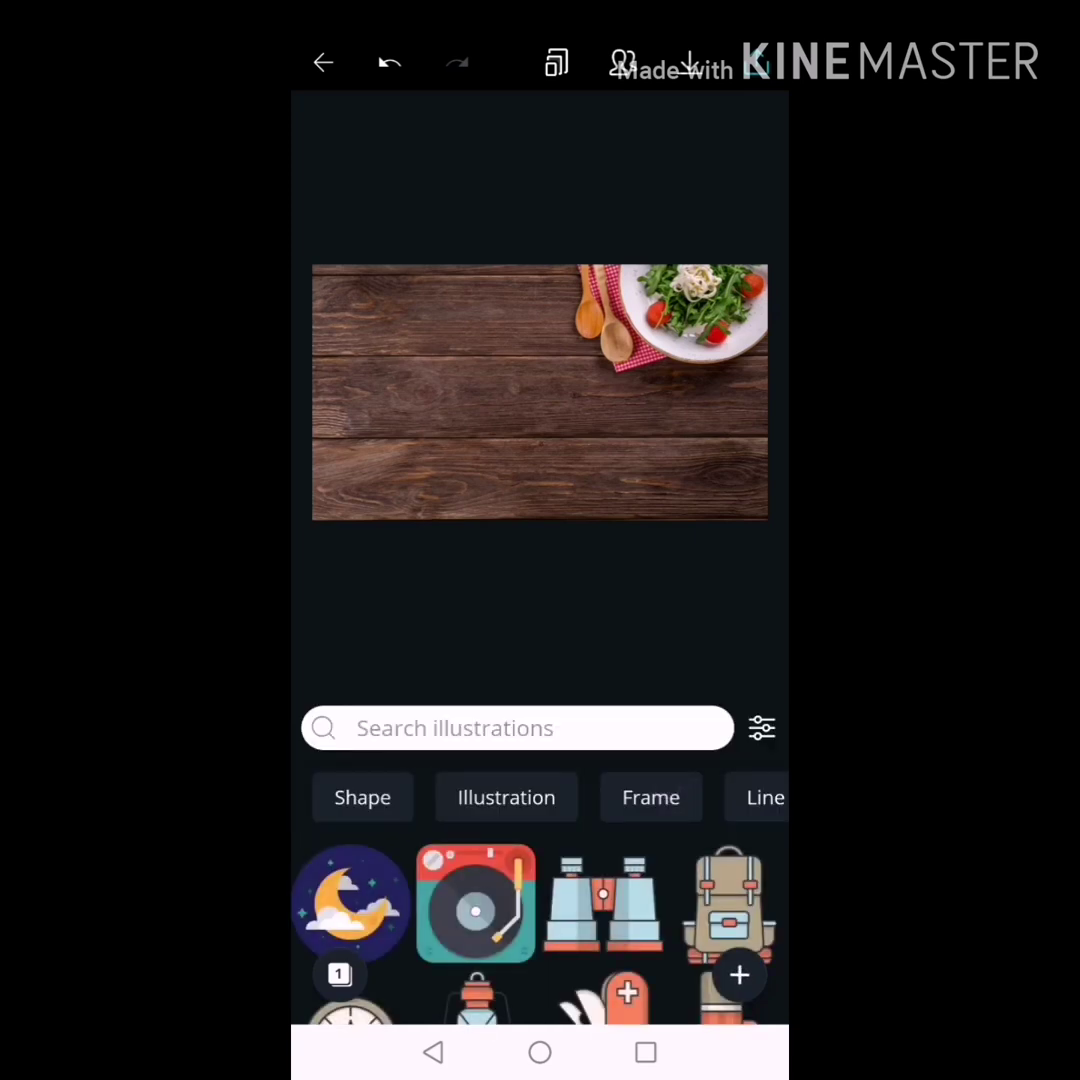
left_click(645, 797)
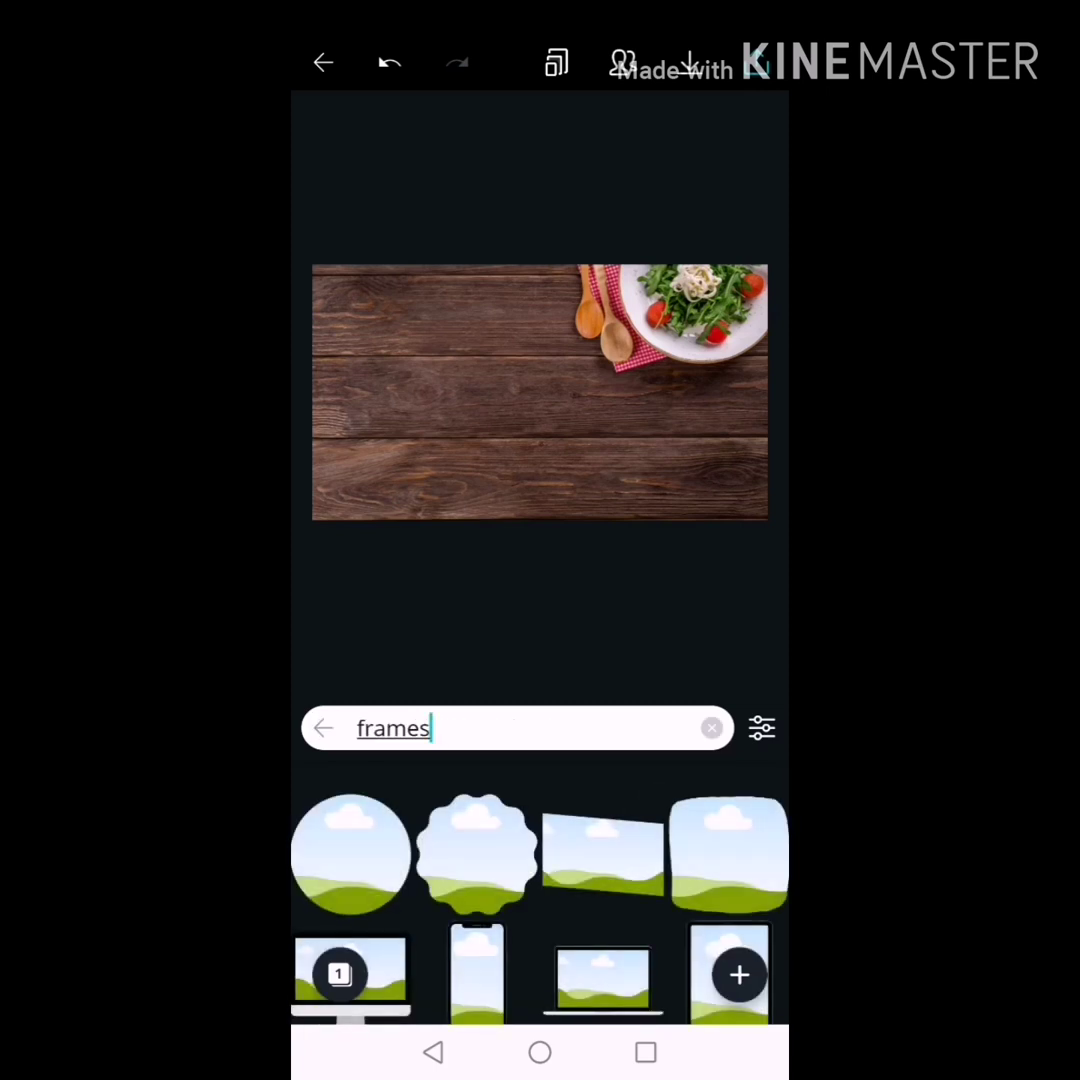
left_click(350, 855)
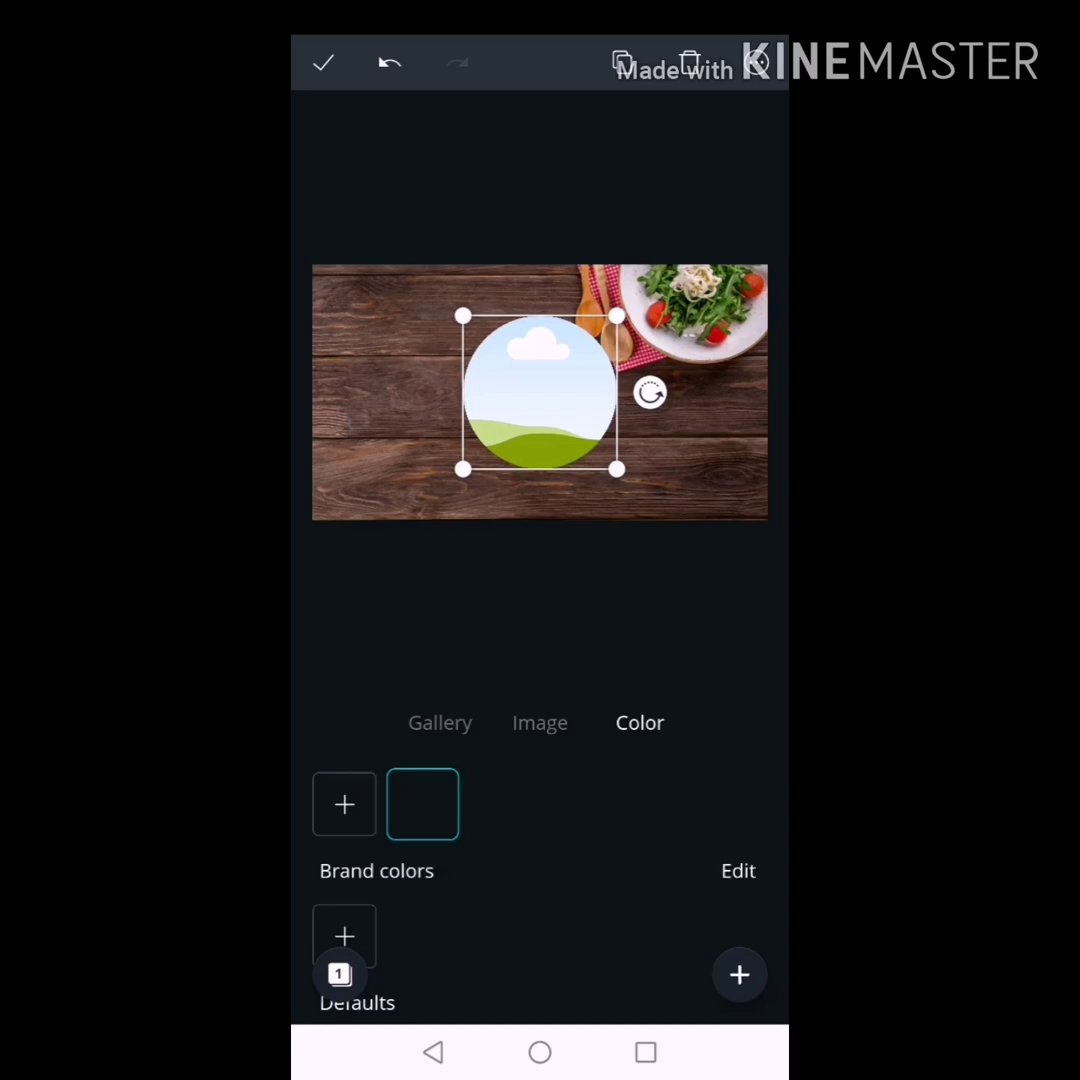
left_click_drag(518, 381, 383, 340)
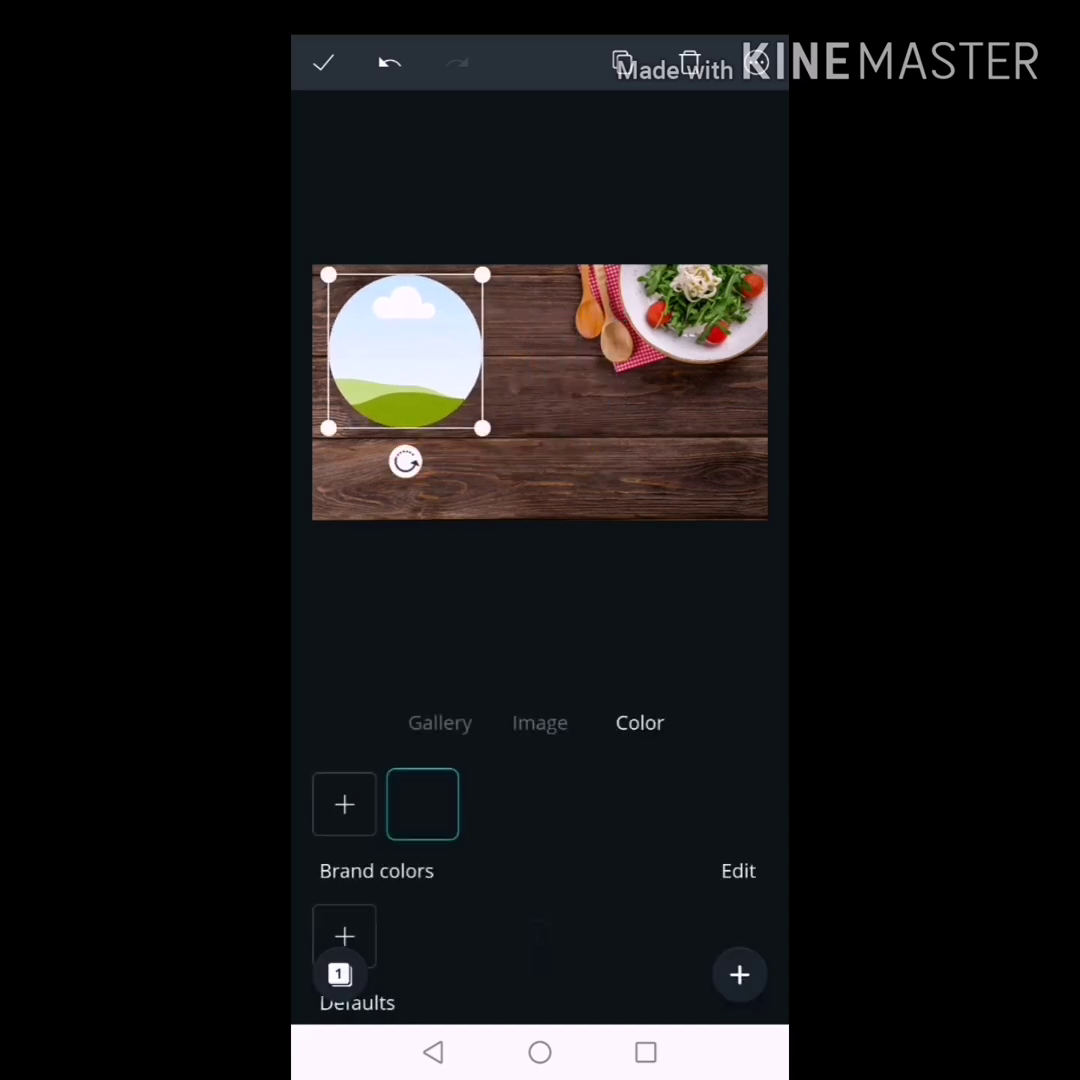
left_click_drag(482, 428, 460, 406)
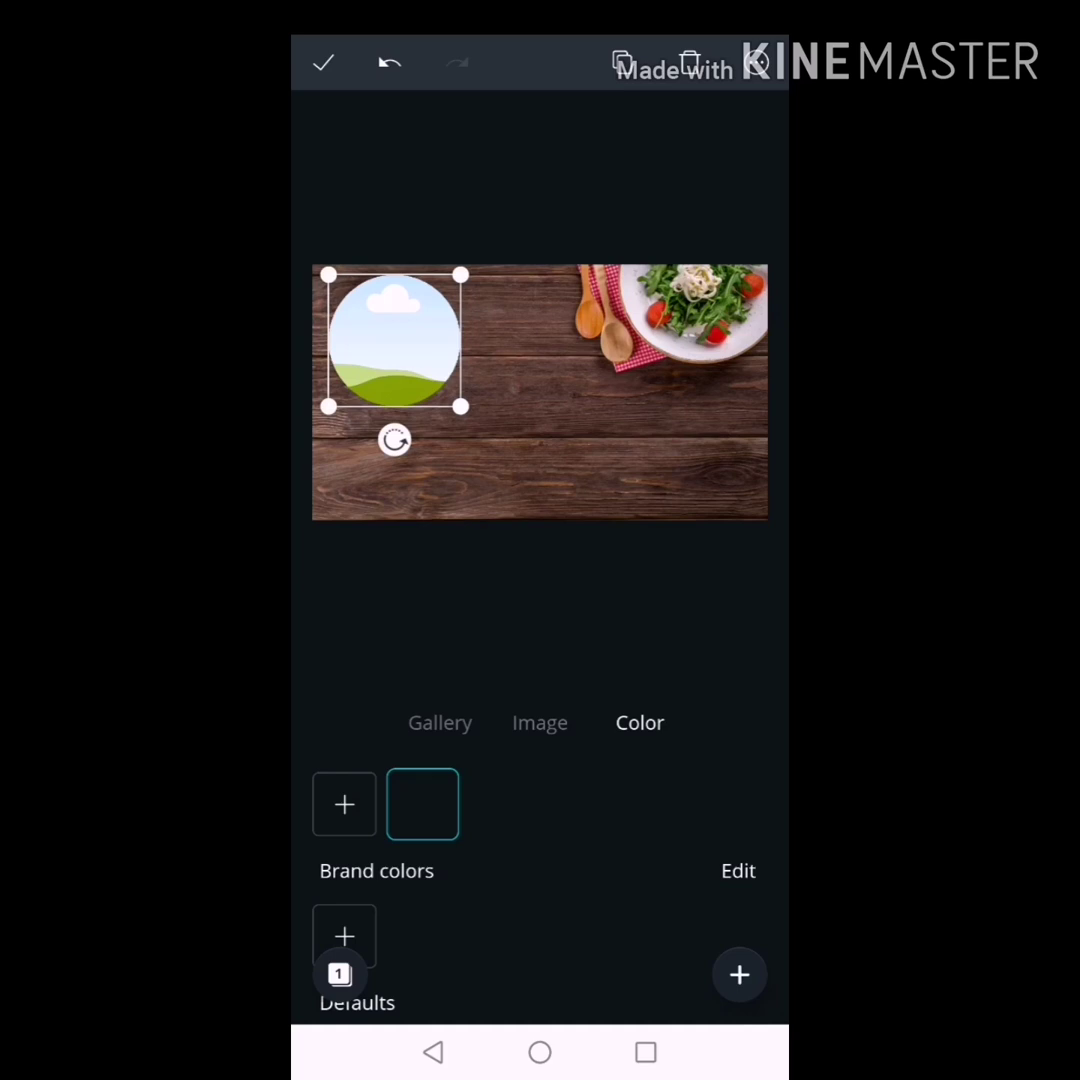
left_click(540, 722)
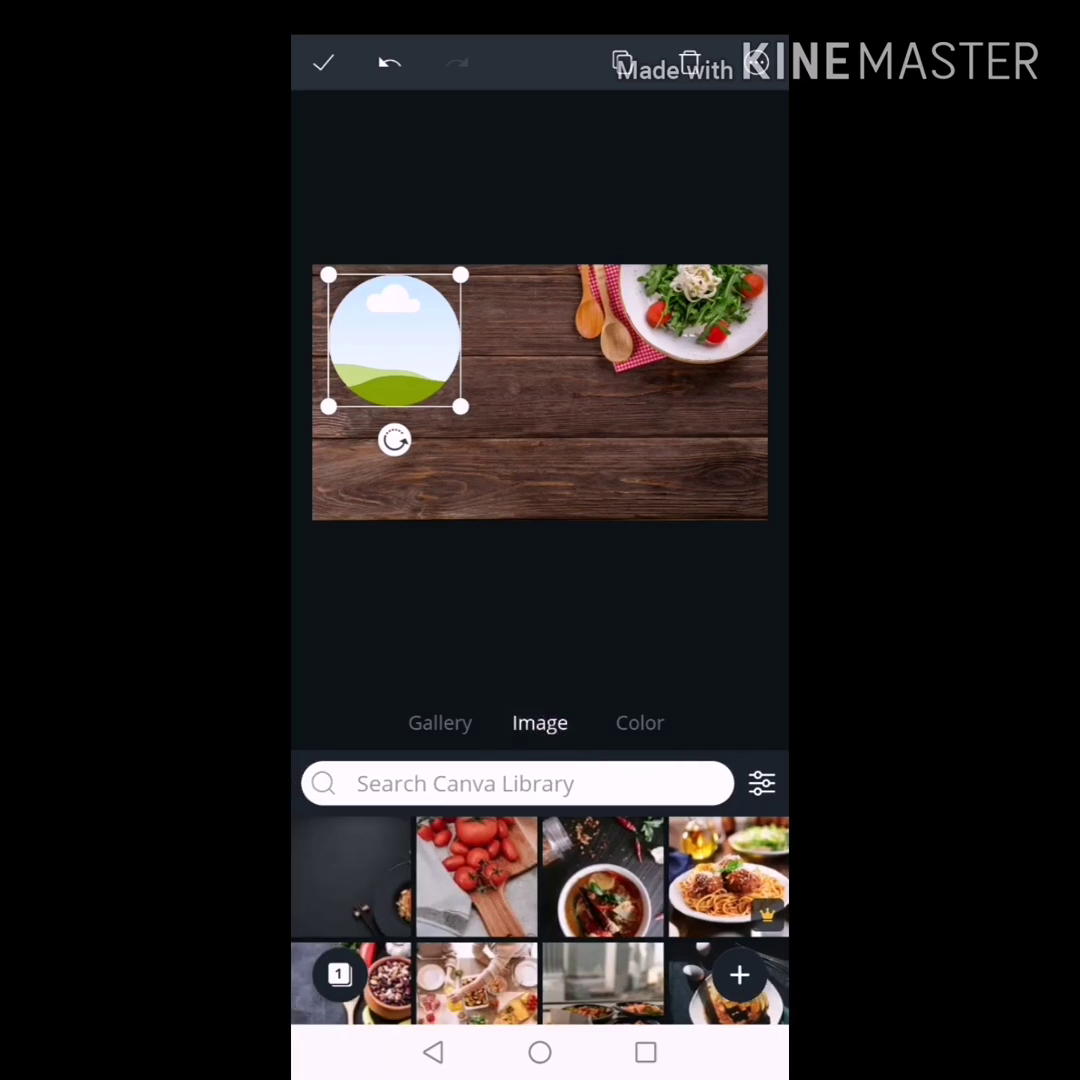
Fill the circle frame with the cartoon woman-with-burger picture from the phone gallery.
left_click(440, 722)
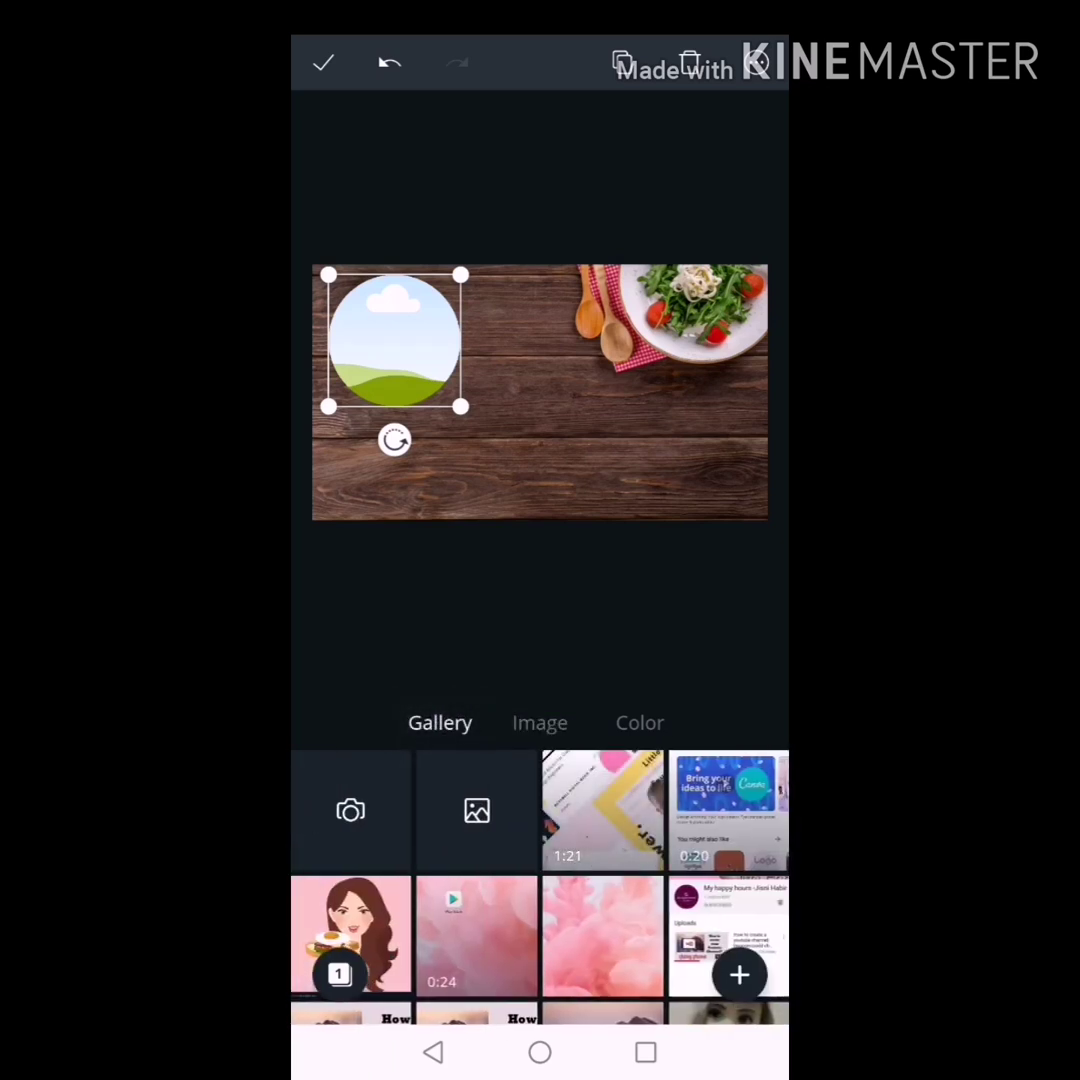
left_click(350, 930)
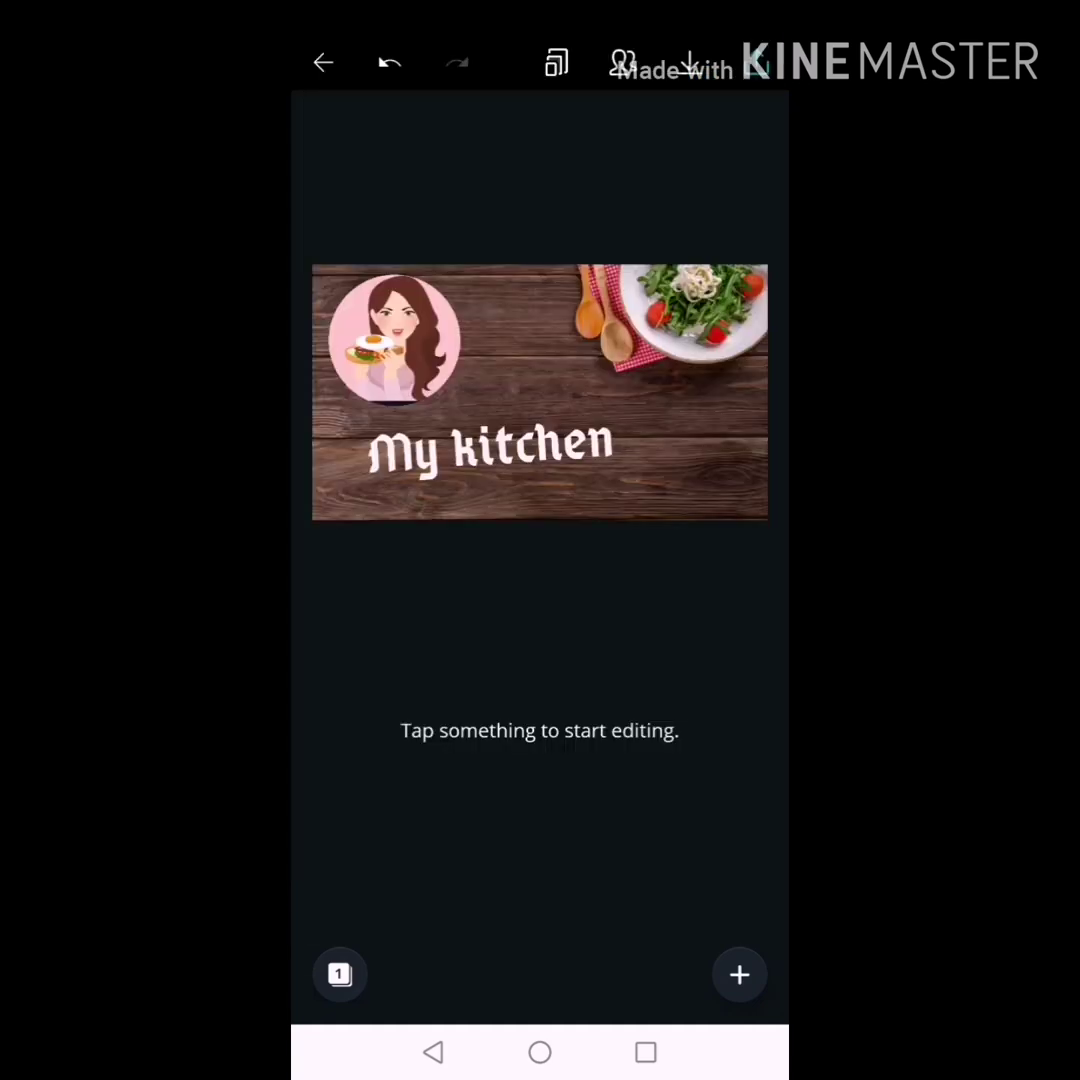
Rotate the 'My kitchen' title until level beneath the portrait and deselect it.
left_click(490, 450)
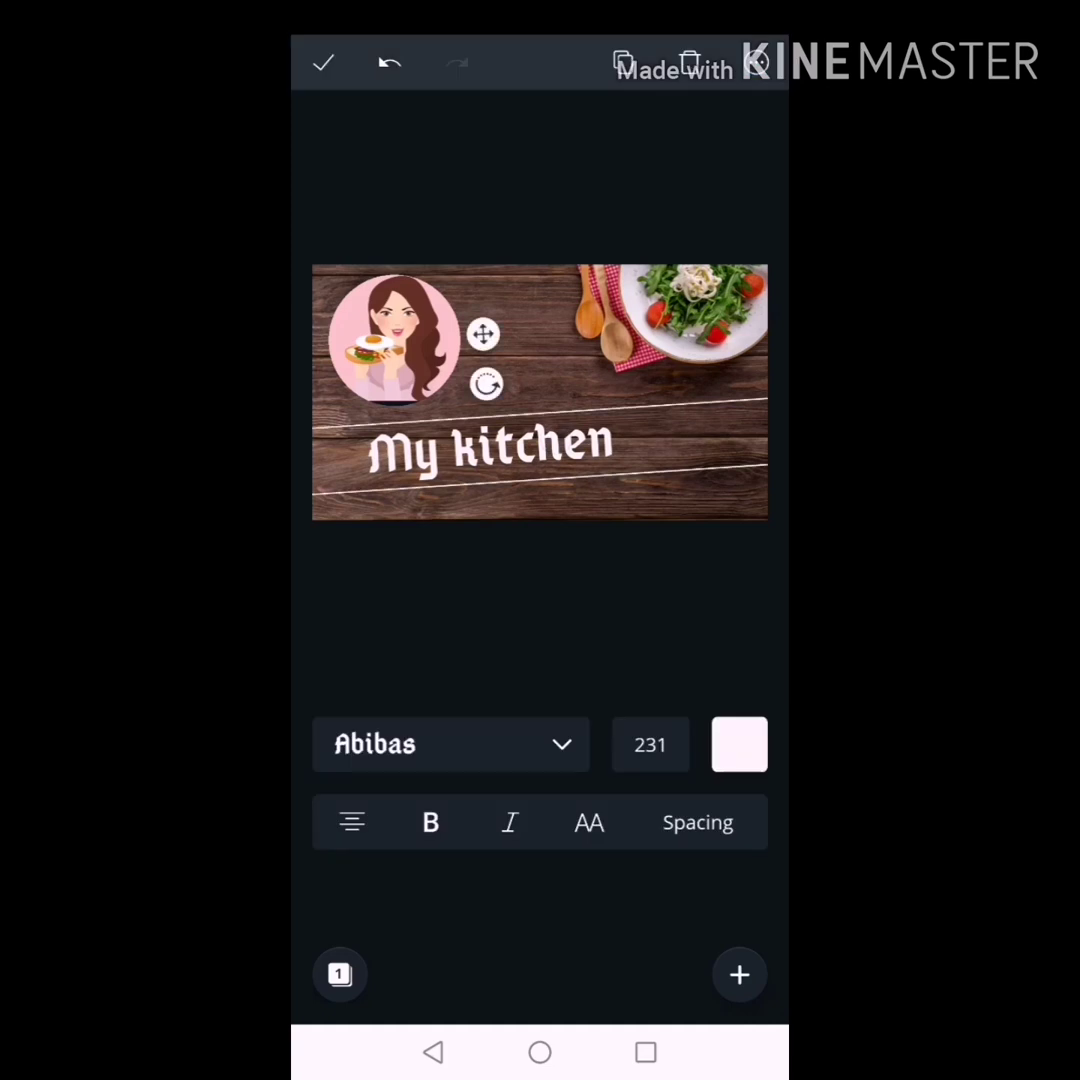
left_click_drag(566, 528, 567, 530)
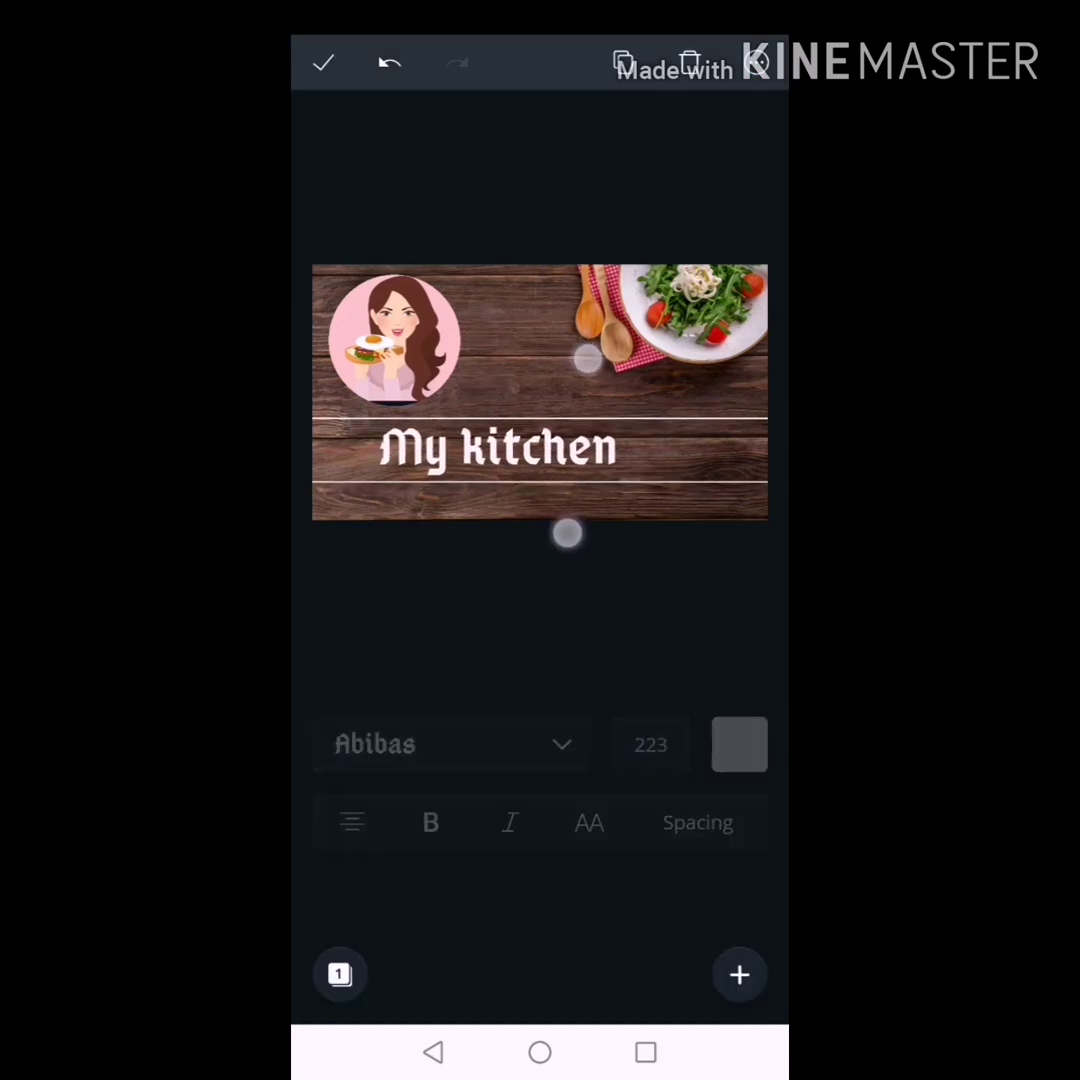
left_click(574, 605)
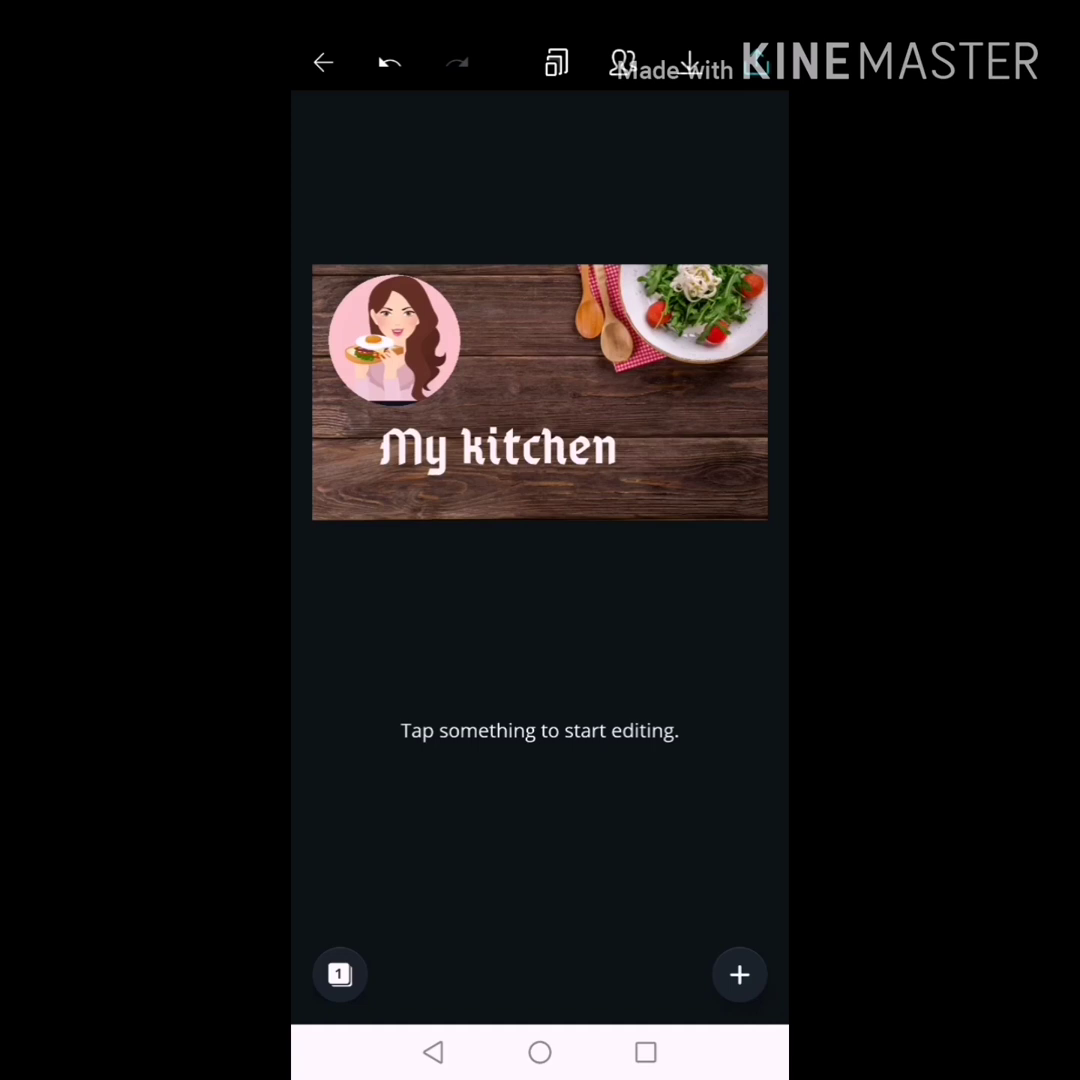
Download the banner using Save as image.
left_click(690, 63)
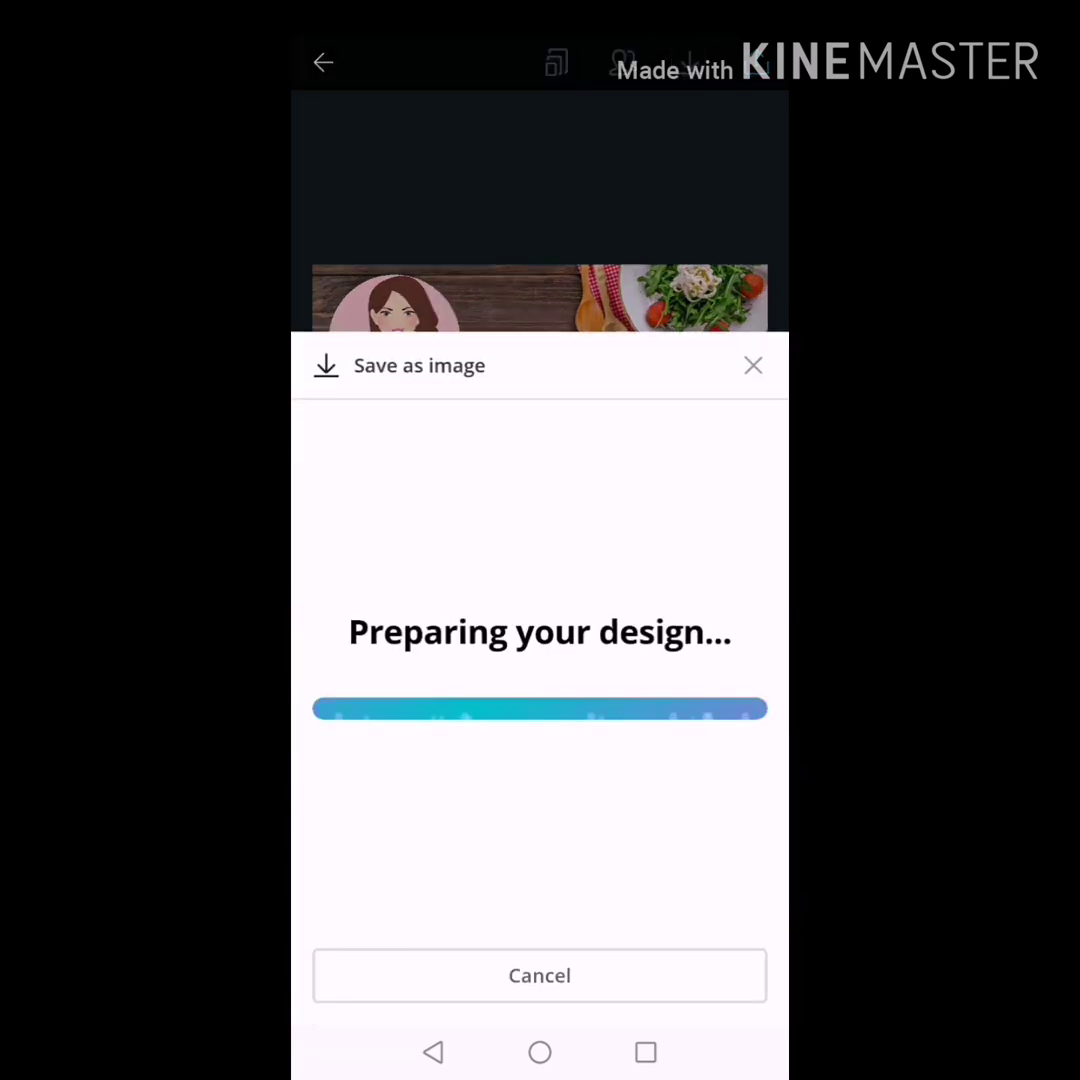